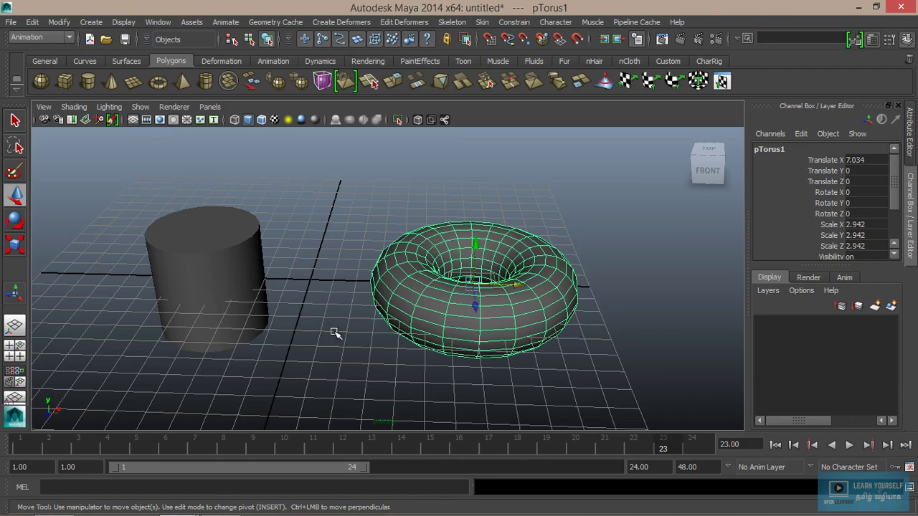
Step: Tumble the camera in close to the selected torus, pushing the cylinder to the side
mouse_move(344, 318)
left_mouse_down("alt")
mouse_move(384, 306)
mouse_move(322, 303)
mouse_move(385, 330)
mouse_move(332, 335)
left_mouse_up("alt")
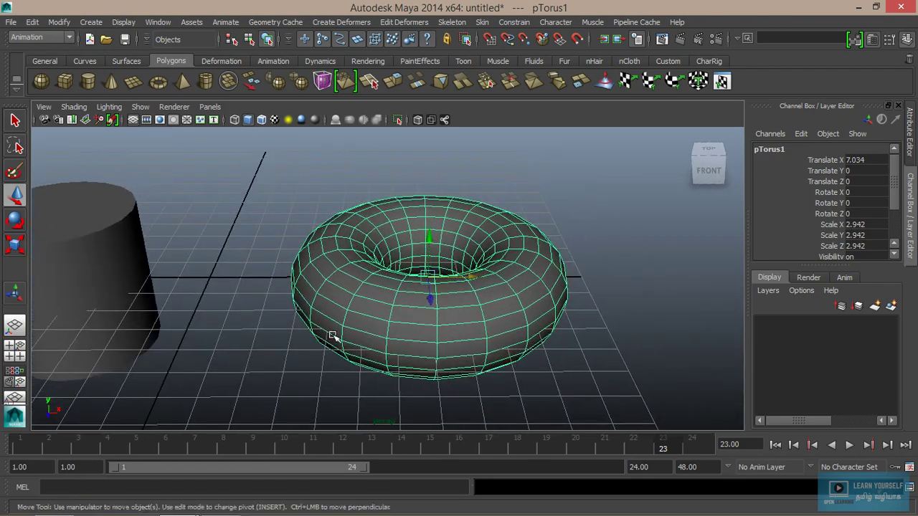
right_click(403, 295)
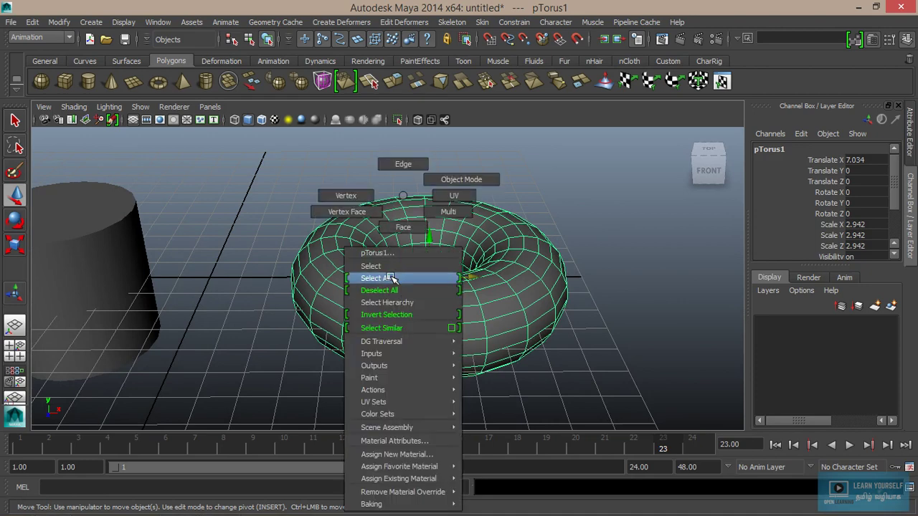
left_click(407, 192)
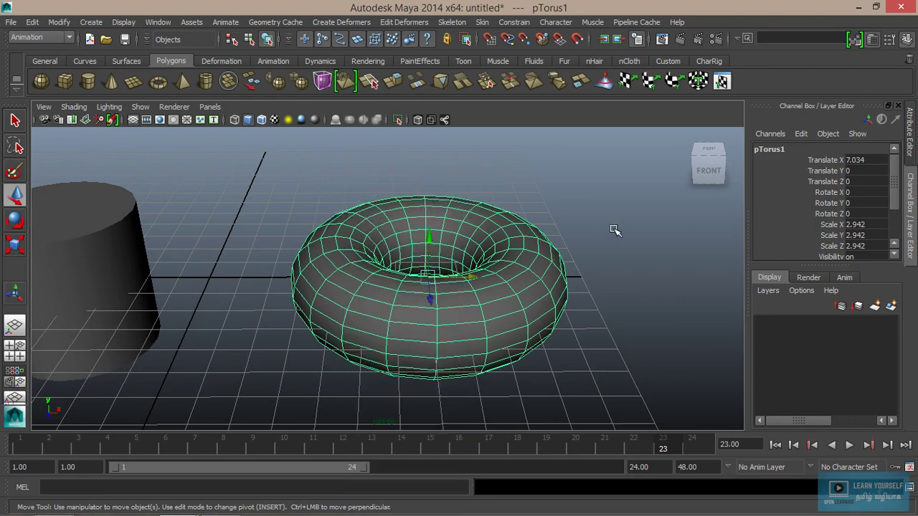
left_click(613, 227)
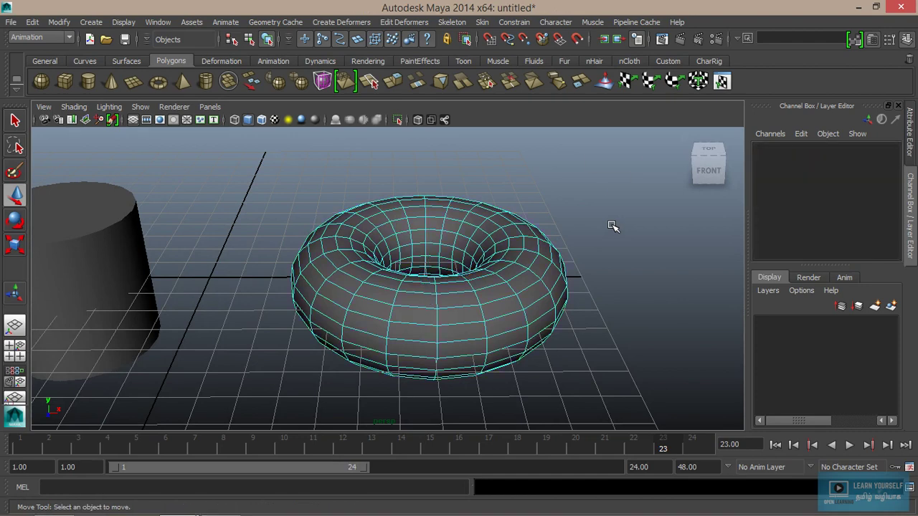
right_click_drag(531, 266, 584, 179)
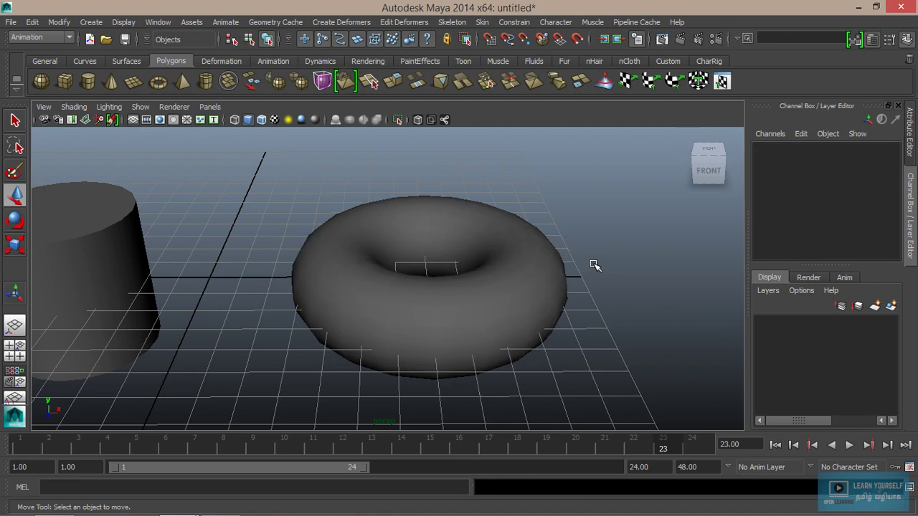
right_click(524, 282)
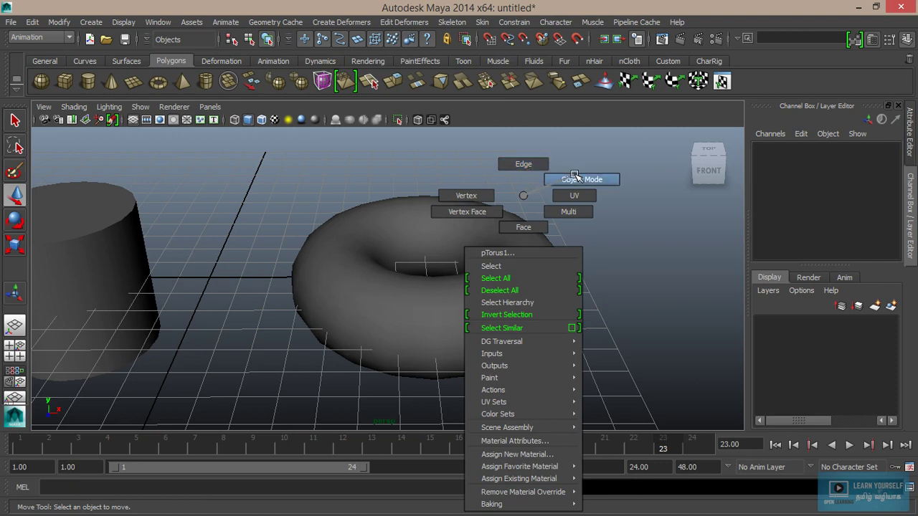
left_click(576, 179)
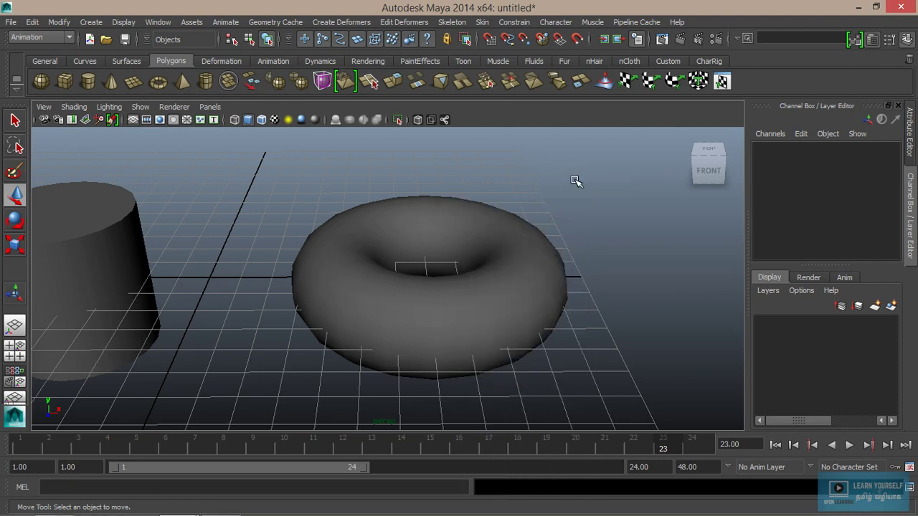
left_click(529, 280)
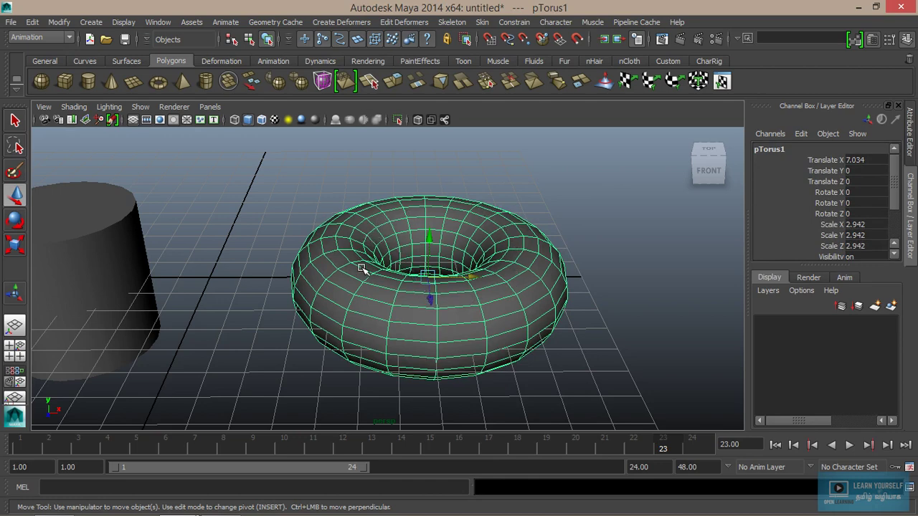
Step: Switch the torus to Edge component mode from the marking menu and zoom in on it
right_click_drag(381, 196, 385, 175)
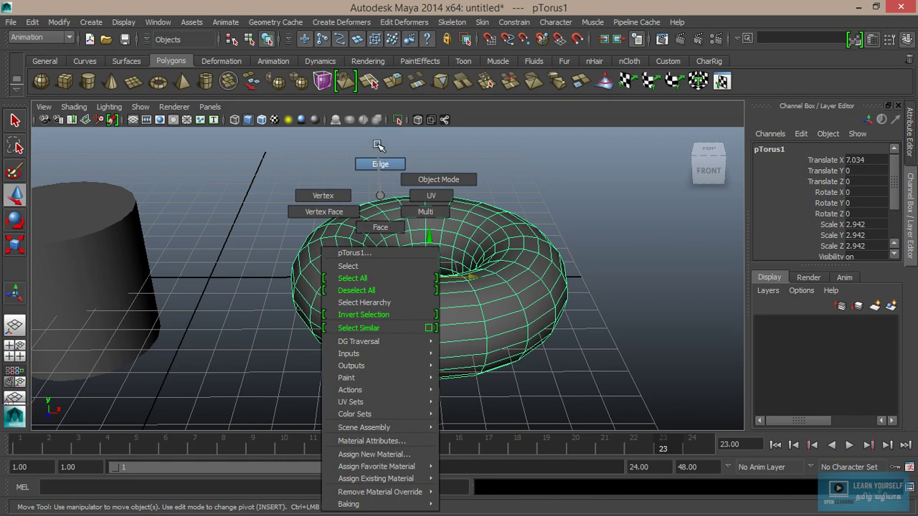
left_click(378, 142)
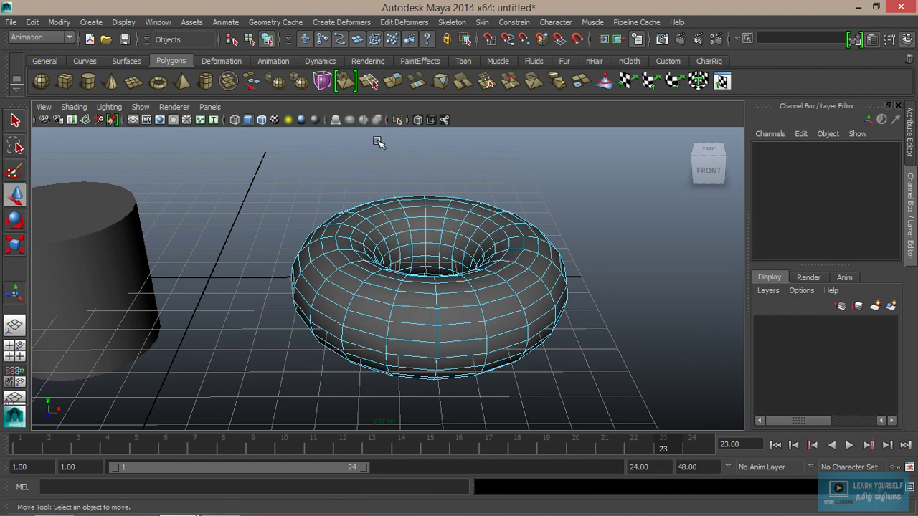
mouse_move(406, 316)
right_mouse_down("alt")
mouse_move(506, 337)
mouse_move(439, 292)
right_mouse_up("alt")
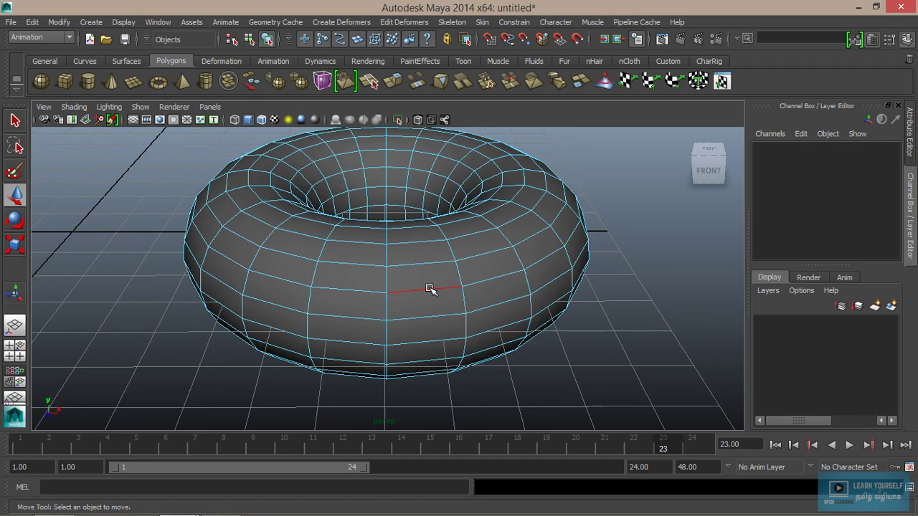
Step: Pick a front edge of the torus, orbit to its outer side, and test-move it before undoing
left_click(429, 289)
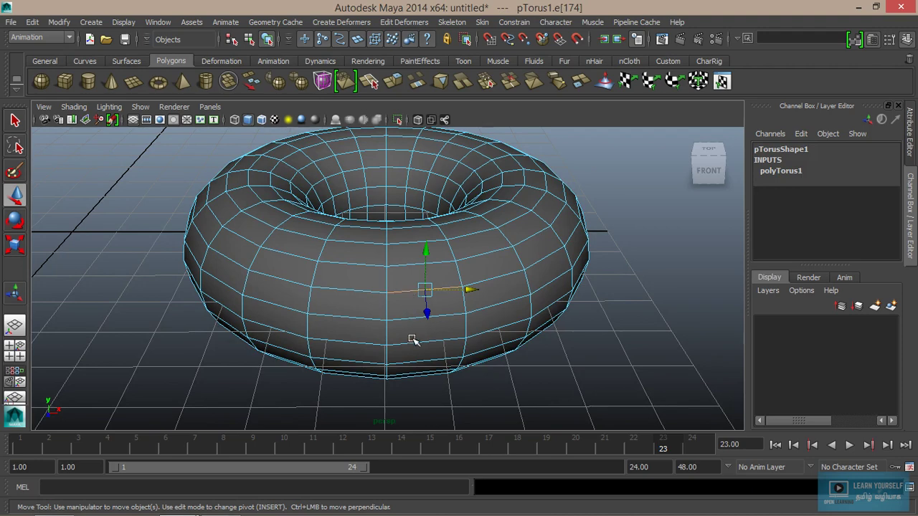
left_click_drag(393, 309, 442, 312, "alt")
mouse_move(442, 312)
right_mouse_down("alt")
mouse_move(520, 359)
mouse_move(436, 357)
right_mouse_up("alt")
middle_click_drag(435, 358, 328, 348, "alt")
mouse_move(328, 349)
left_mouse_down("alt")
mouse_move(395, 359)
mouse_move(377, 334)
mouse_move(395, 332)
left_mouse_up("alt")
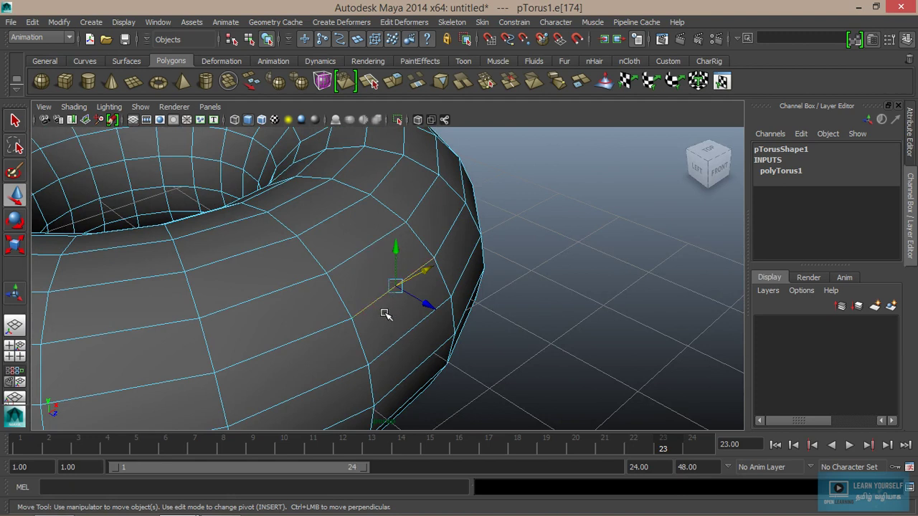
mouse_move(427, 305)
left_mouse_down()
mouse_move(464, 324)
mouse_move(409, 301)
left_mouse_up()
mouse_move(463, 322)
left_mouse_down()
mouse_move(530, 344)
mouse_move(430, 307)
mouse_move(467, 331)
left_mouse_up()
key("ctrl+z")
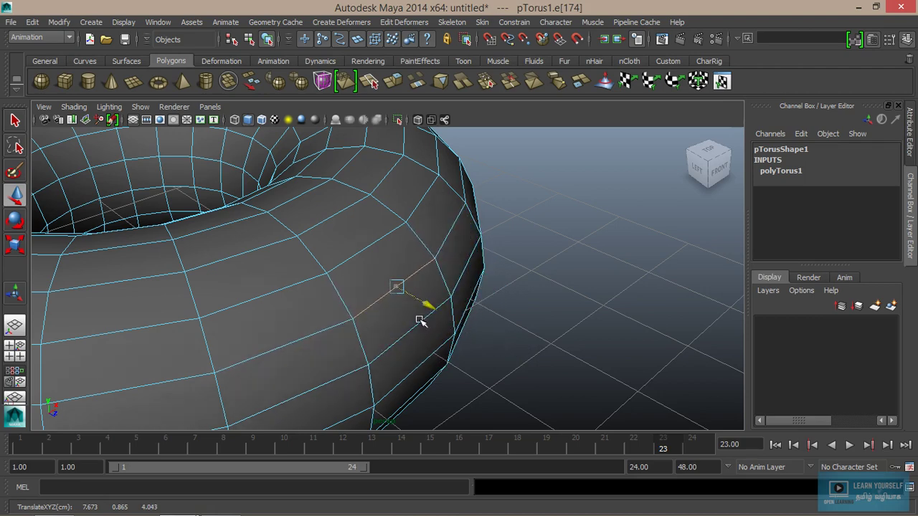
Step: Add and remove neighbouring edges until only edge pTorus1.e[173] stays selected
scroll(420, 327, "down", 5)
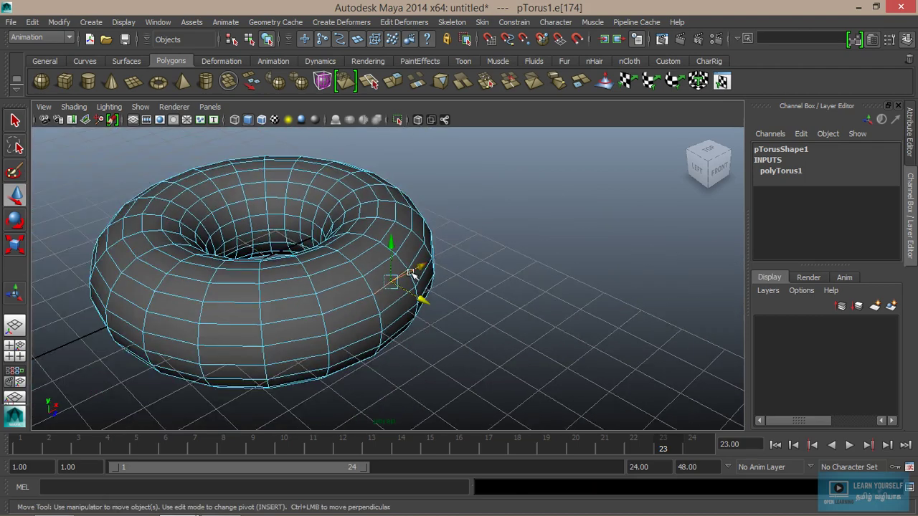
left_click(359, 302, "shift")
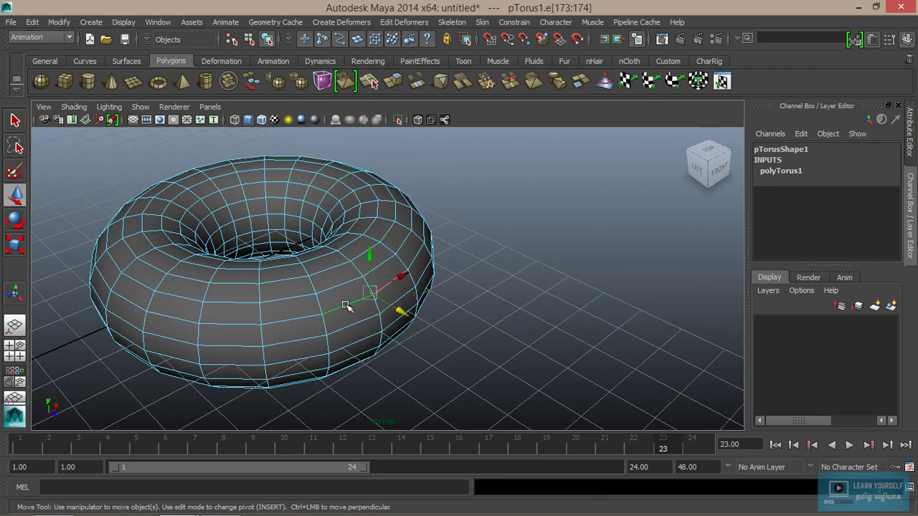
left_click(301, 321, "shift")
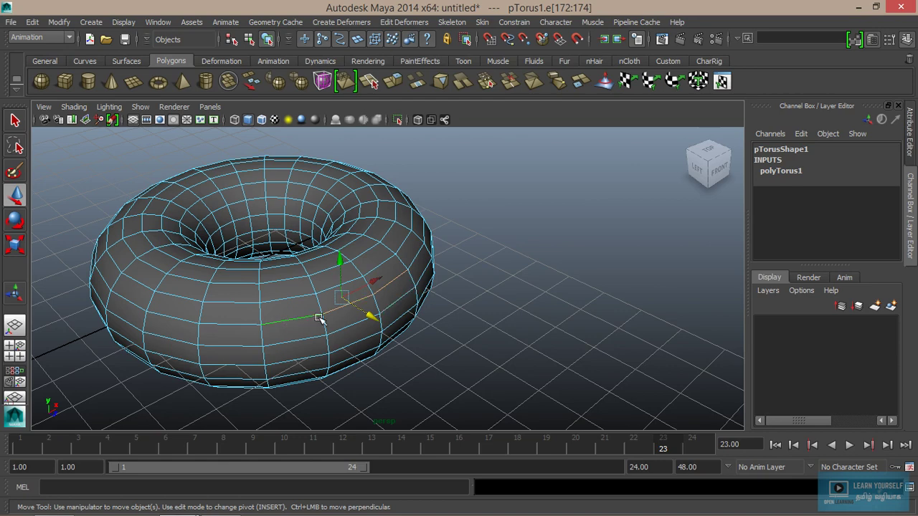
left_click(291, 322, "shift")
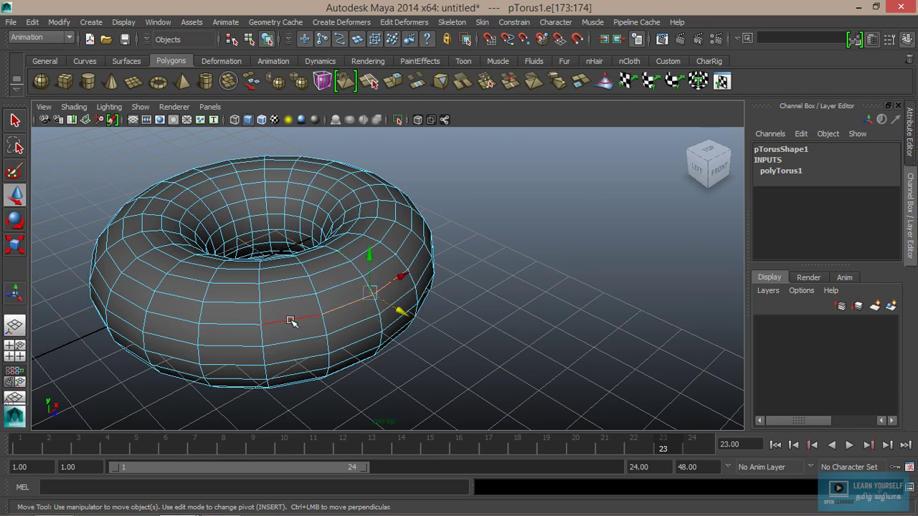
left_click(354, 300, "shift")
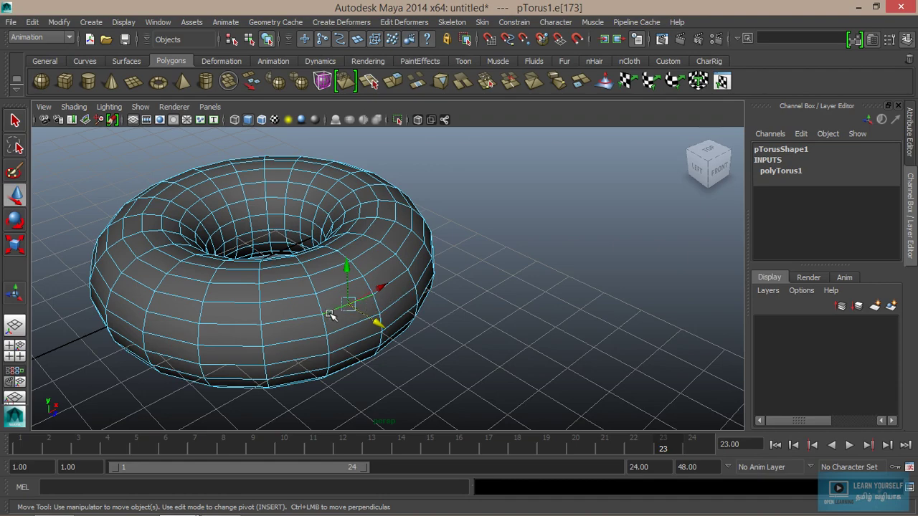
Step: Select the outer edge loop pTorus1.e[160:179] and scale it slightly outward into a flared rim
double_click(302, 320)
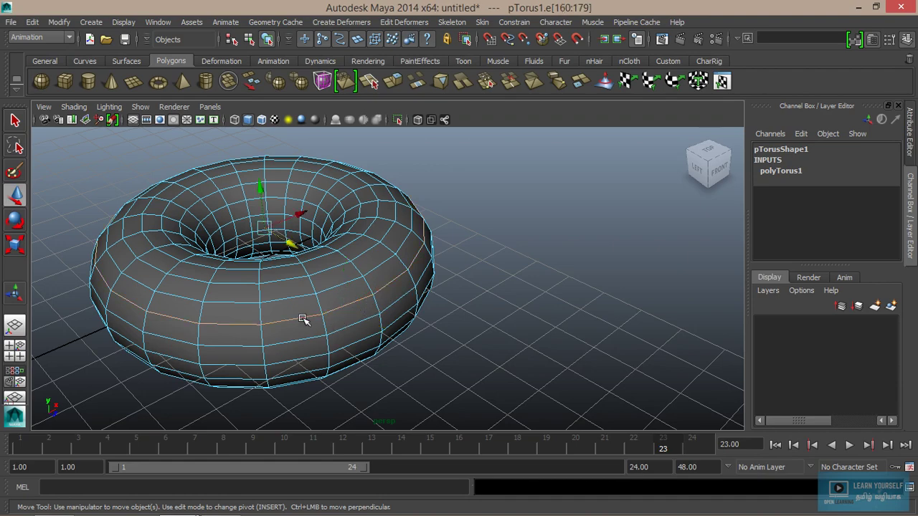
mouse_move(293, 334)
left_mouse_down("alt")
mouse_move(398, 329)
mouse_move(304, 344)
left_mouse_up("alt")
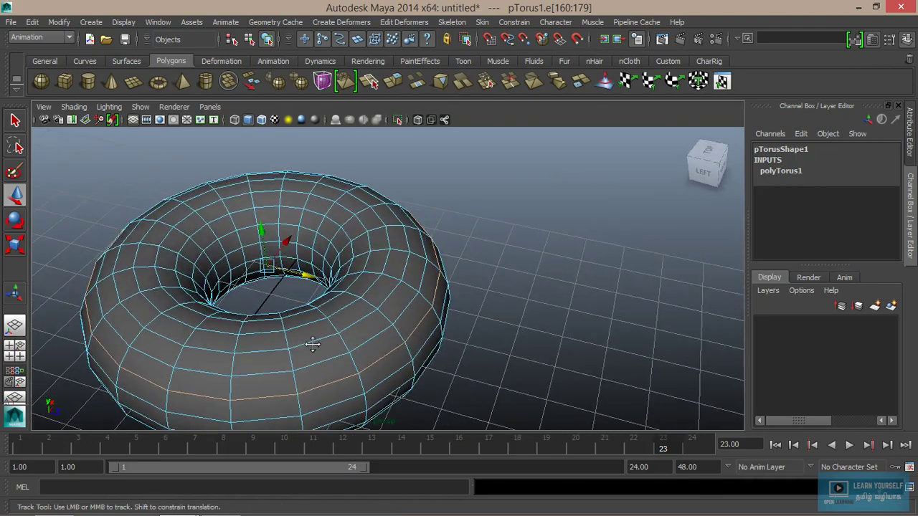
middle_click_drag(314, 344, 344, 318, "alt")
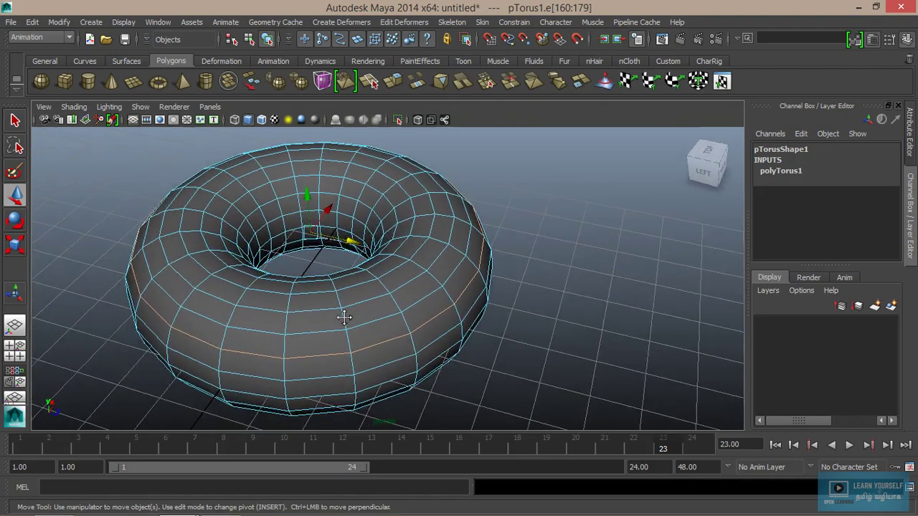
left_click(16, 245)
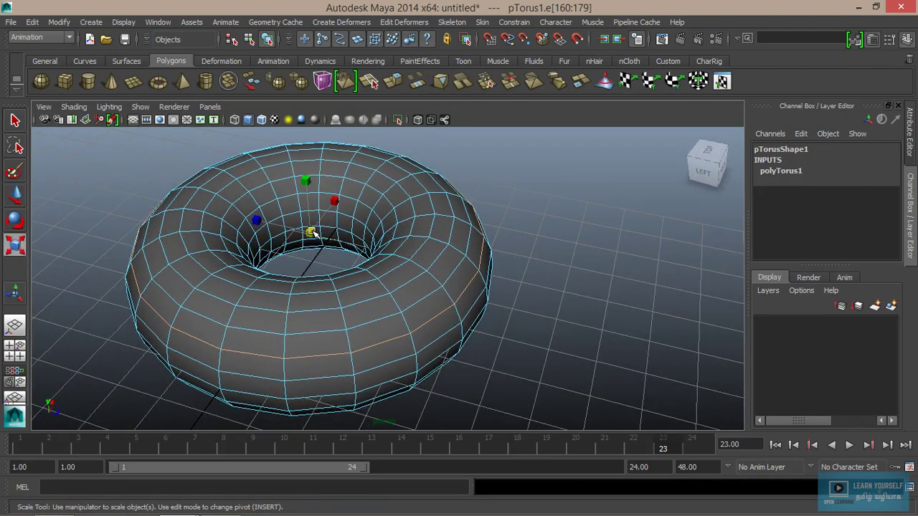
left_click_drag(312, 233, 320, 240)
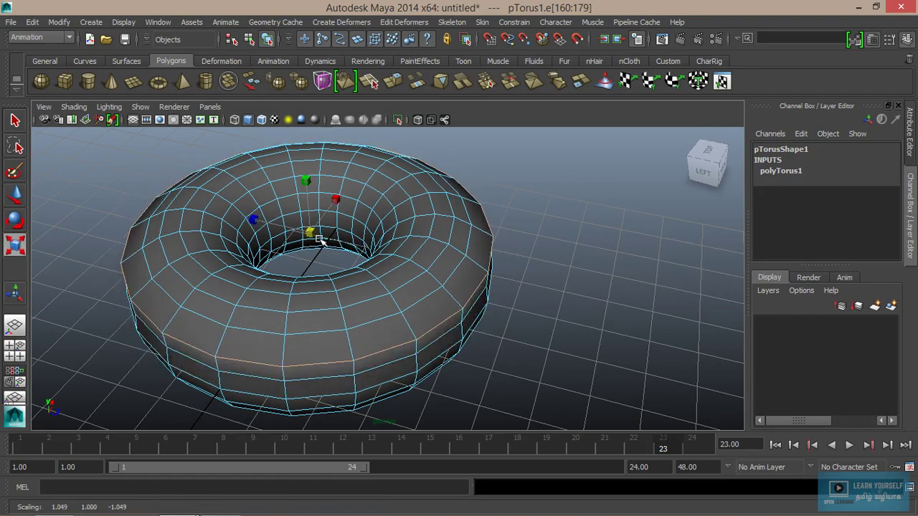
Step: Tumble around the flared torus to check it, then return to Object Mode and select it
left_click_drag(351, 244, 266, 215, "alt")
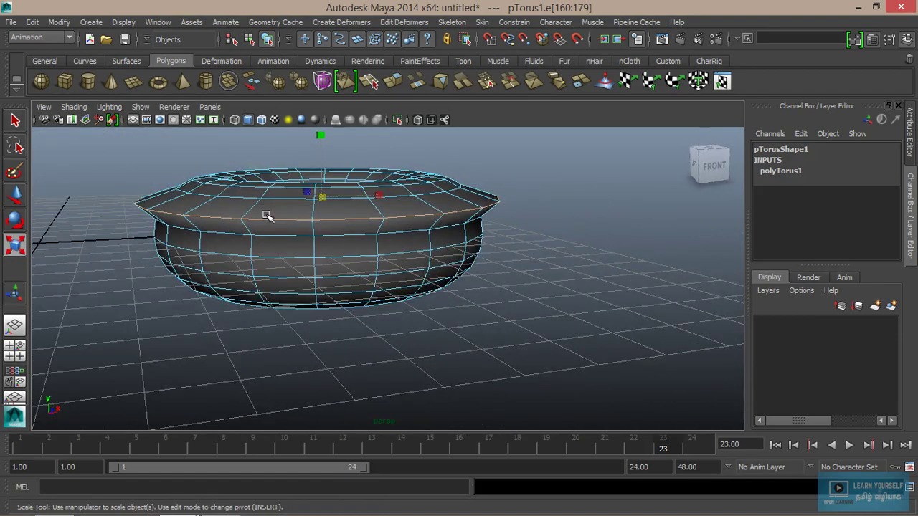
middle_click_drag(266, 216, 248, 251, "alt")
left_click_drag(248, 251, 380, 277, "alt")
mouse_move(380, 277)
right_mouse_down("alt")
mouse_move(327, 288)
mouse_move(302, 261)
mouse_move(374, 290)
right_mouse_up("alt")
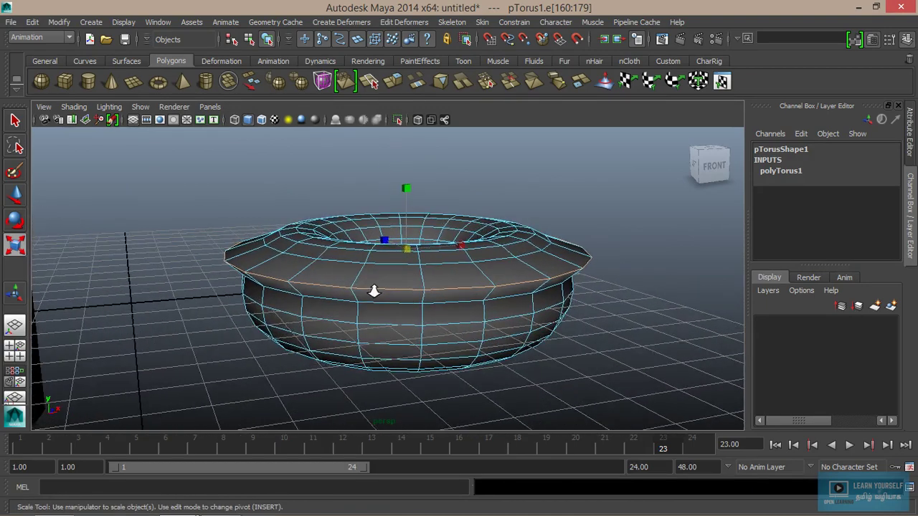
left_click_drag(374, 291, 354, 277, "alt")
right_click_drag(351, 202, 388, 192)
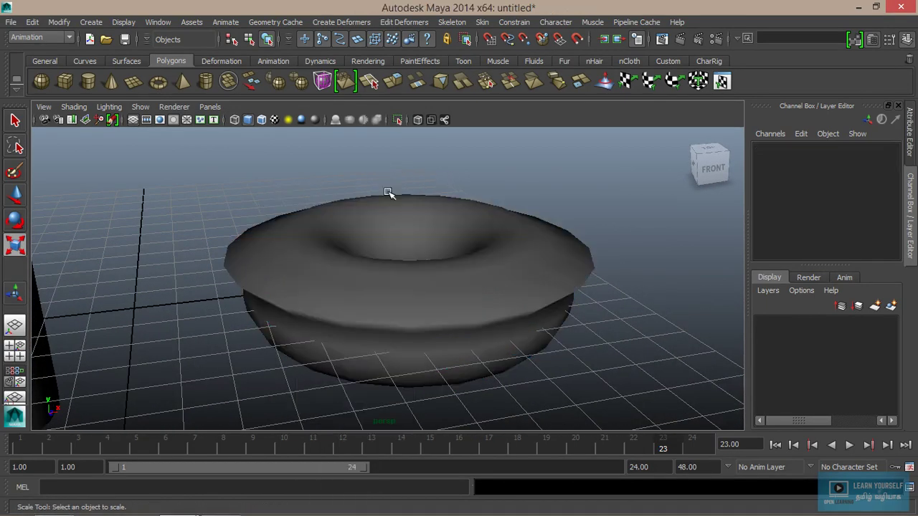
left_click(342, 302)
Step: Give the torus a smooth preview with 3, deselect it, and bring the cylinder into view
key("3")
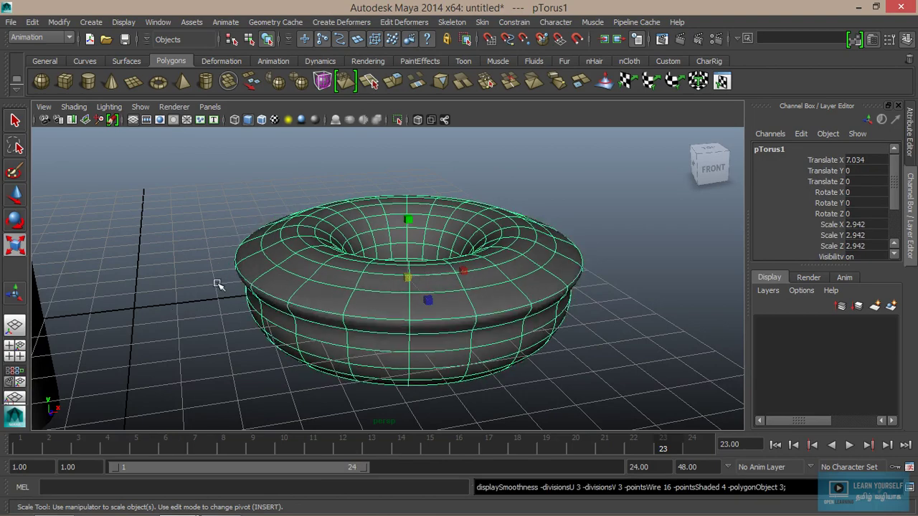
left_click(219, 285)
scroll(244, 308, "down", 3)
middle_click_drag(249, 316, 416, 312, "alt")
scroll(396, 306, "up", 2)
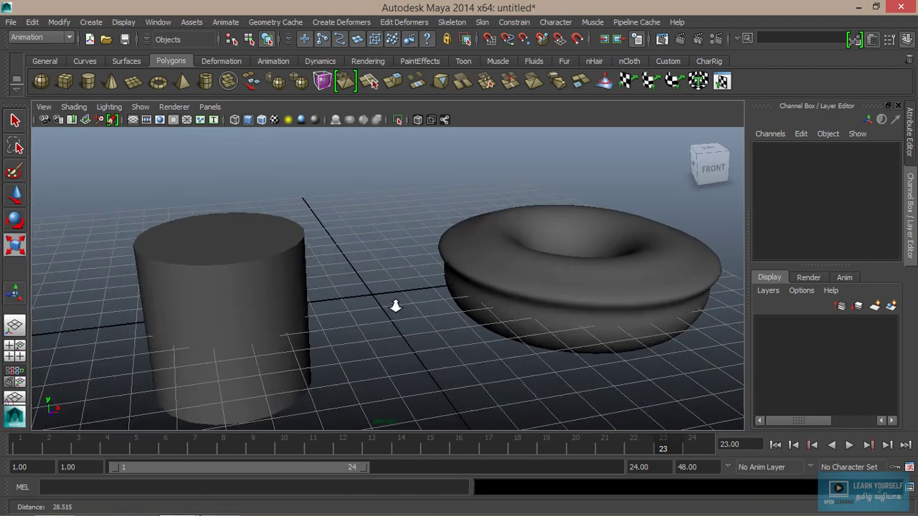
scroll(395, 306, "up", 1)
Step: Select pCylinder1, frame it up close, and switch it to Vertex mode
left_click(246, 297)
scroll(303, 287, "up", 2)
scroll(307, 284, "up", 2)
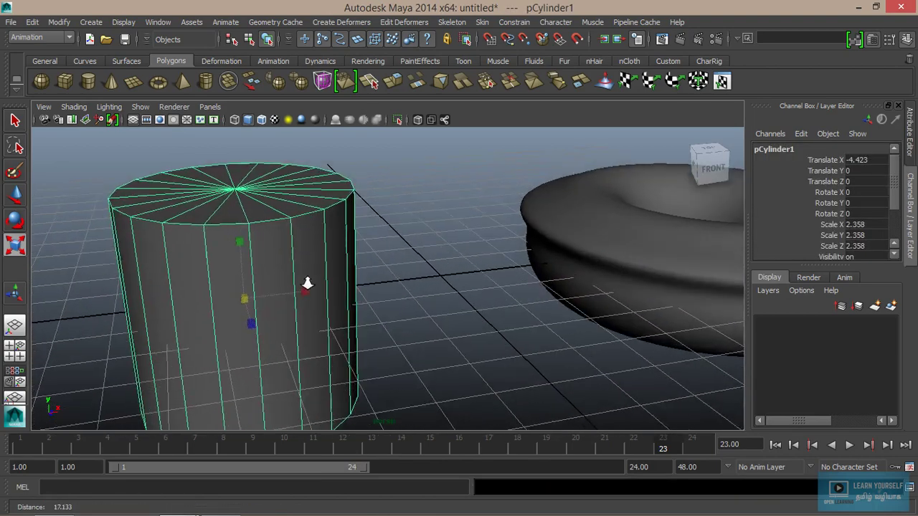
scroll(307, 284, "down", 2)
right_click_drag(299, 196, 251, 198)
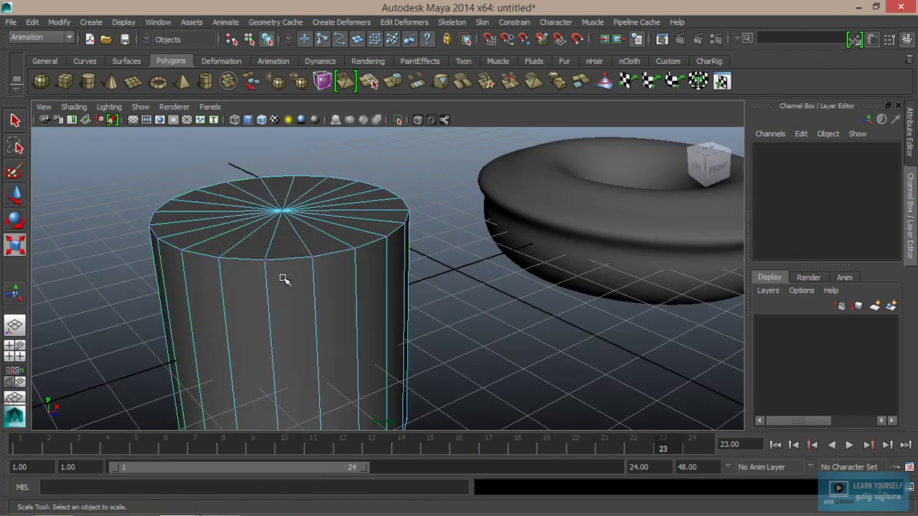
mouse_move(283, 280)
left_mouse_down("alt")
mouse_move(246, 256)
mouse_move(302, 252)
left_mouse_up("alt")
scroll(323, 263, "up", 2)
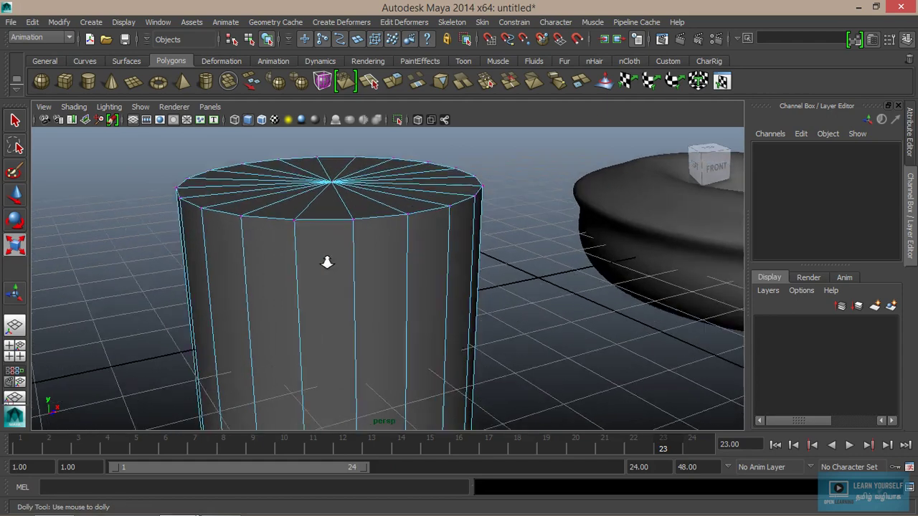
Step: Select a top-rim vertex of the cylinder, try moving it with W, then undo
left_click(231, 212)
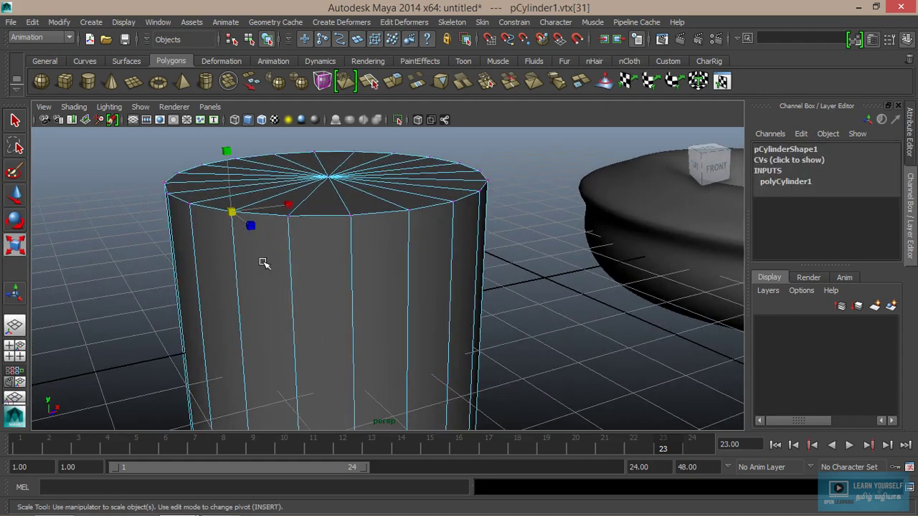
key("w")
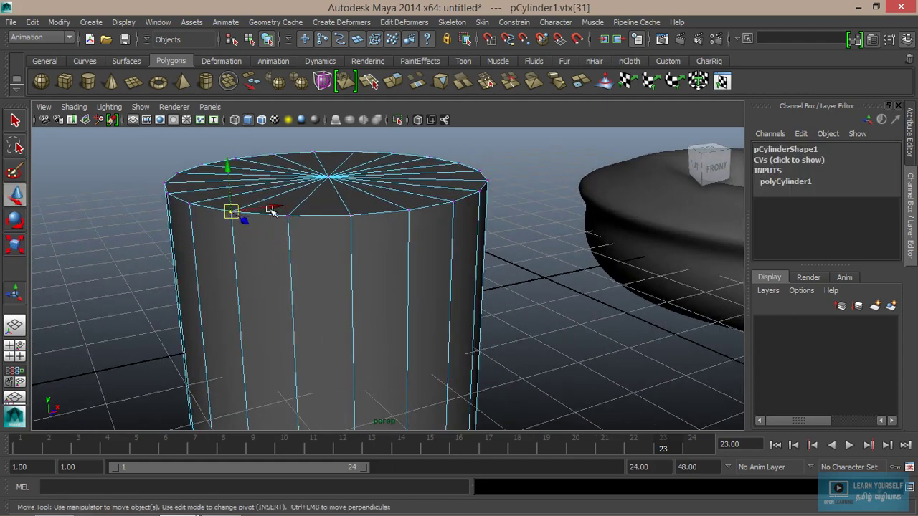
mouse_move(270, 209)
left_mouse_down()
mouse_move(267, 228)
mouse_move(245, 247)
mouse_move(287, 291)
left_mouse_up()
key("ctrl+z")
Step: Shift-select every other vertex around the cylinder's top rim
left_click(281, 270, "shift")
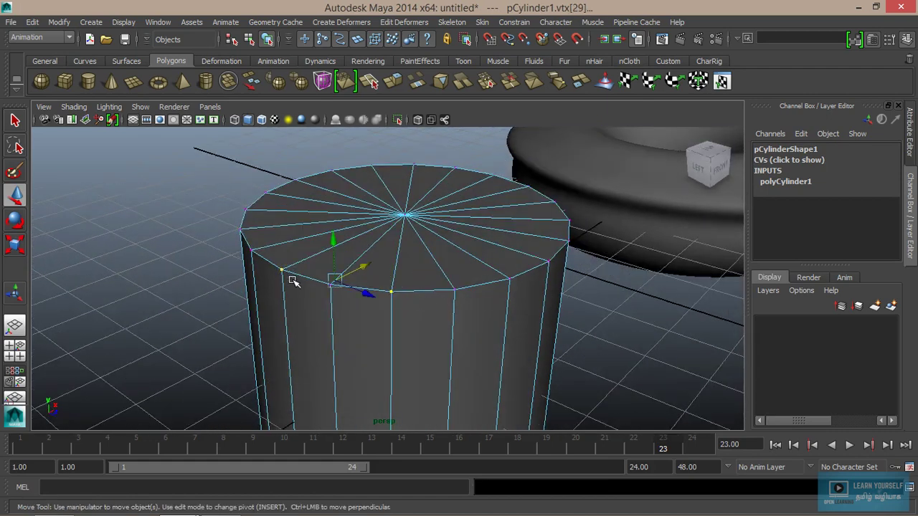
left_click(246, 229, "shift")
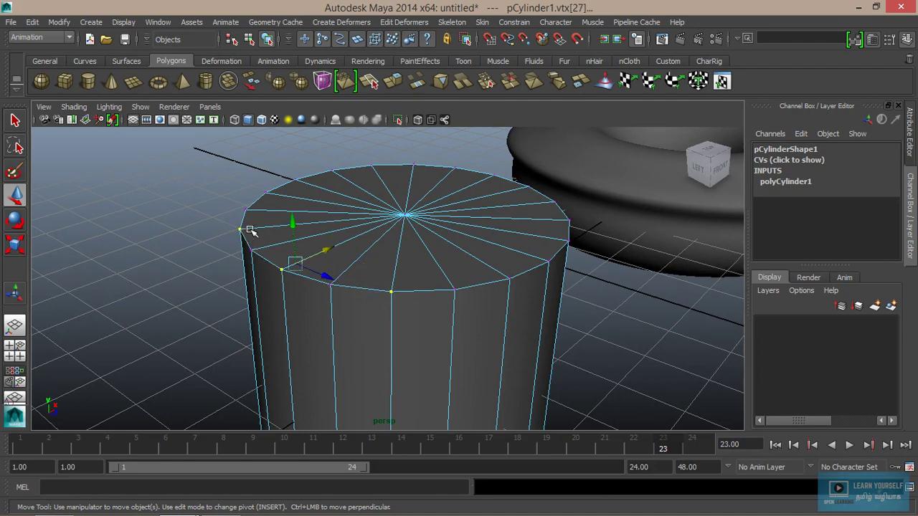
left_click(265, 192, "shift")
left_click(331, 170, "shift")
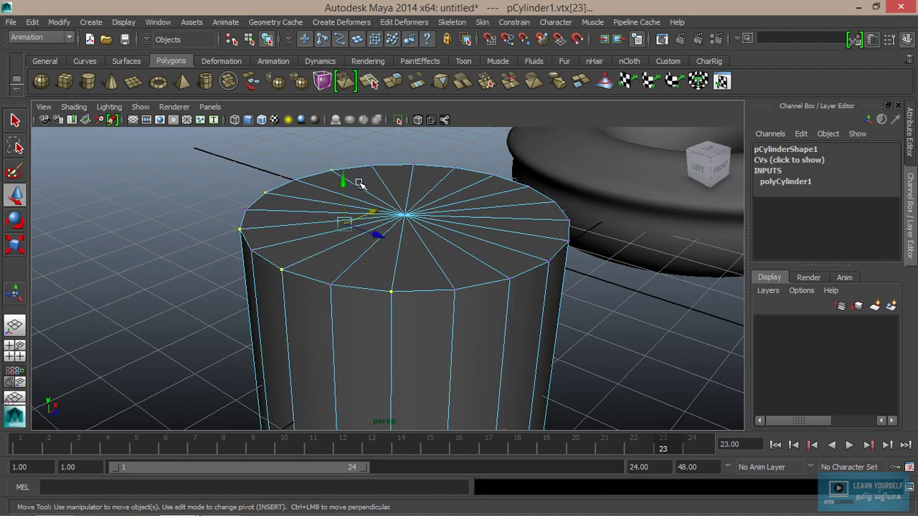
left_click(413, 166, "shift")
left_click(495, 174, "shift")
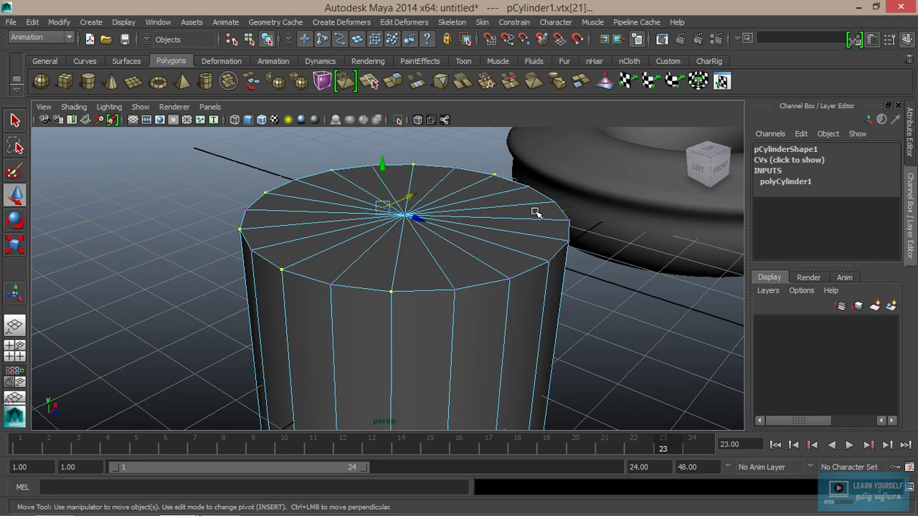
left_click_drag(557, 231, 572, 275, "shift")
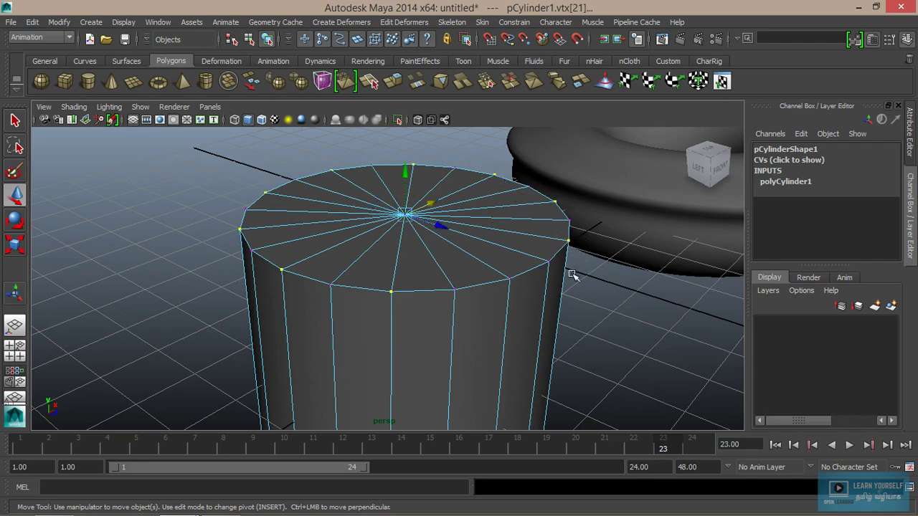
left_click(502, 281, "shift")
mouse_move(494, 338)
left_mouse_down("alt")
mouse_move(365, 282)
mouse_move(434, 285)
mouse_move(437, 357)
left_mouse_up("alt")
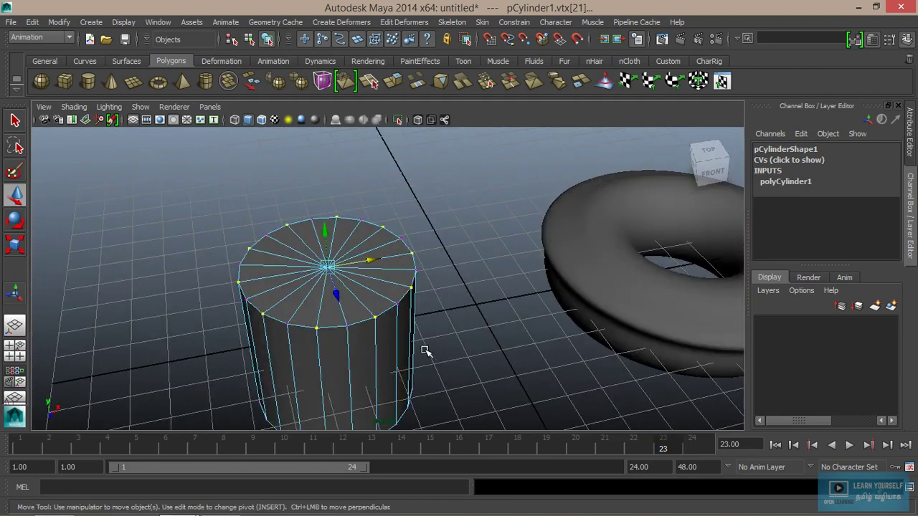
Step: Scale the alternate rim vertices with R into star points, then return to Object Mode
key("r")
mouse_move(326, 272)
left_mouse_down()
mouse_move(381, 288)
mouse_move(349, 308)
left_mouse_up()
right_click_drag(349, 307, 448, 323, "alt")
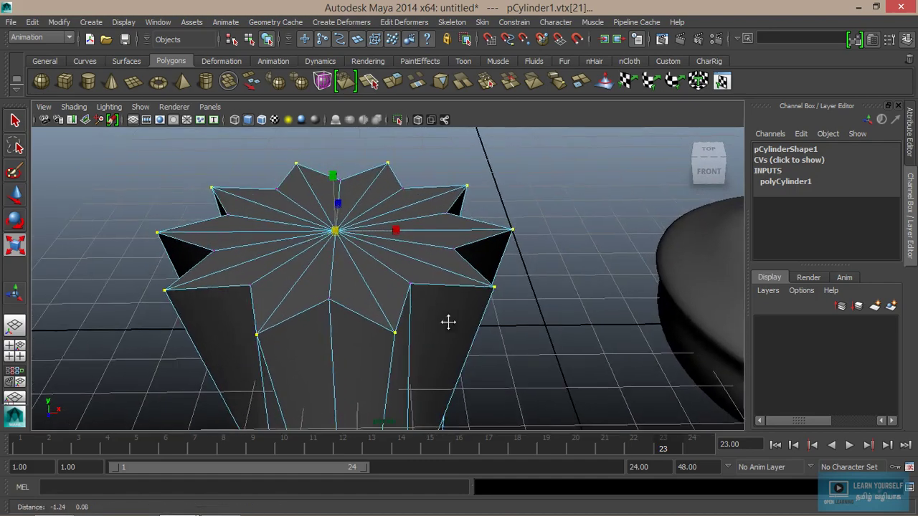
right_click_drag(363, 254, 418, 176)
Step: Select the star-topped cylinder, centre it in view, and switch it to Face mode
left_click(364, 287)
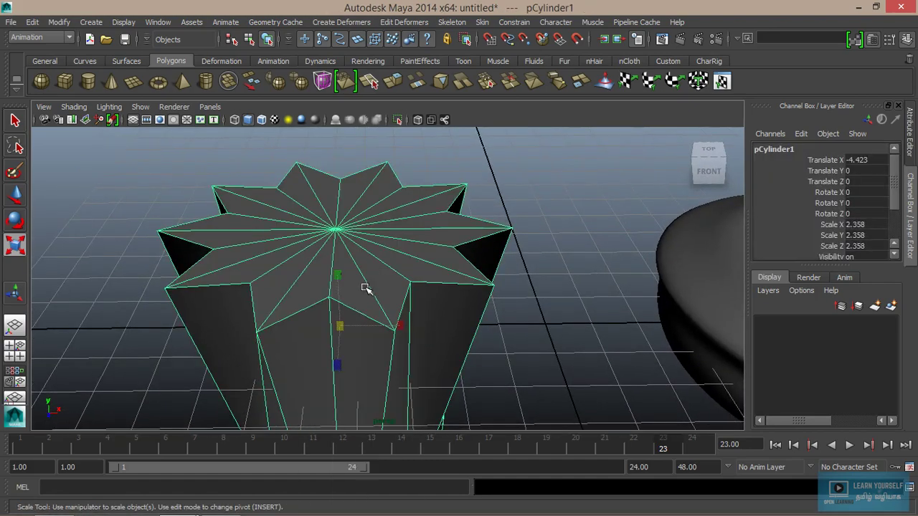
scroll(414, 288, "down", 3)
mouse_move(420, 287)
right_mouse_down("alt")
mouse_move(323, 263)
mouse_move(387, 285)
right_mouse_up("alt")
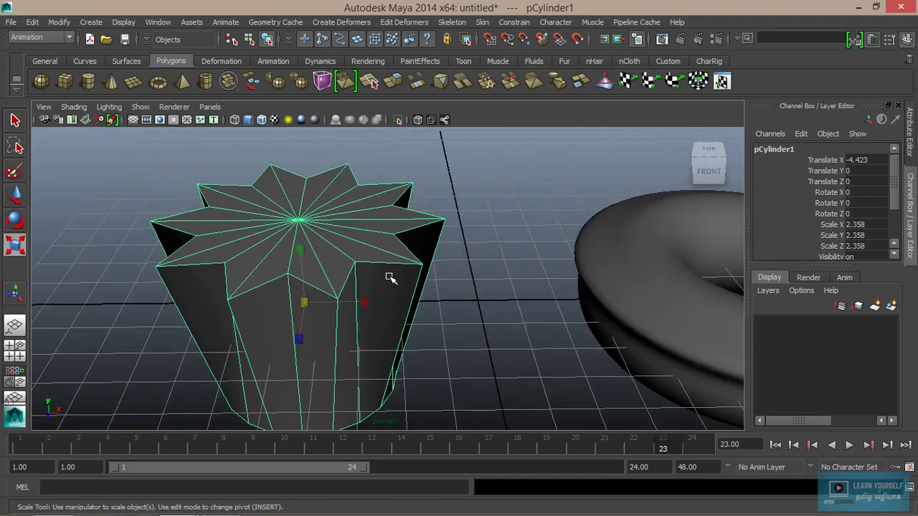
mouse_move(482, 345)
left_mouse_down("alt")
mouse_move(381, 356)
mouse_move(309, 347)
mouse_move(305, 313)
mouse_move(363, 239)
left_mouse_up("alt")
right_click(363, 238)
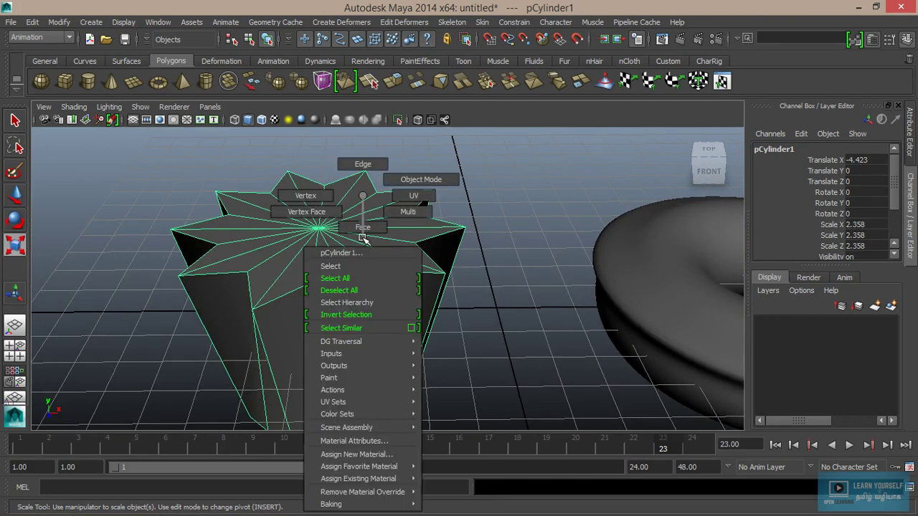
left_click(363, 228)
left_click(388, 302)
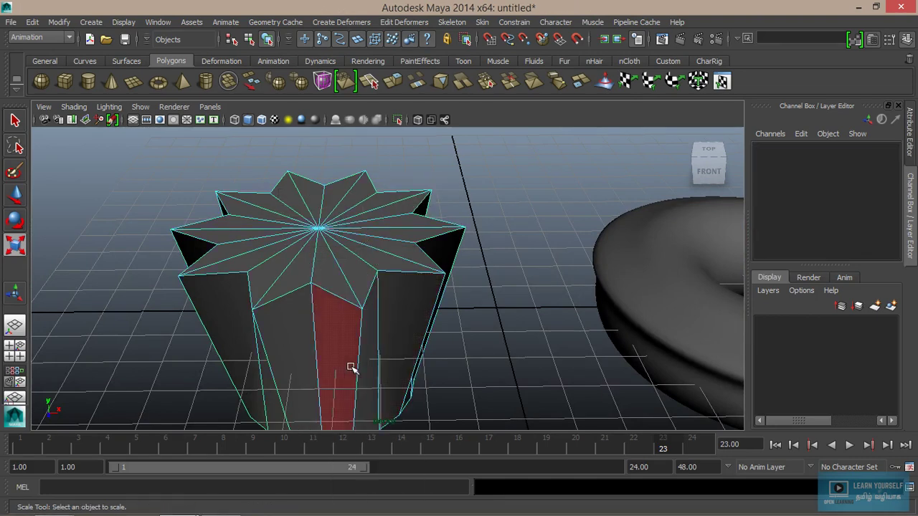
Step: Tumble beneath the cylinder and pick one wedge face of its bottom cap
left_click_drag(351, 357, 352, 328, "alt")
right_click_drag(343, 226, 359, 309)
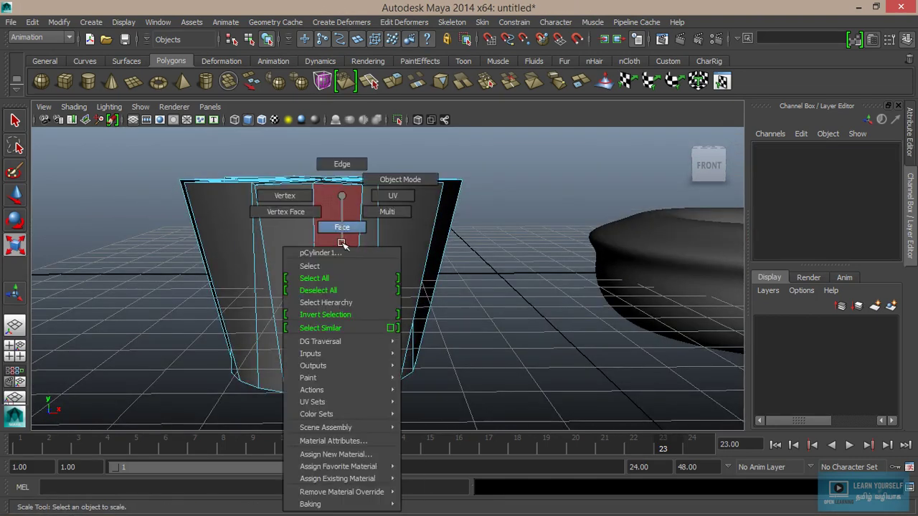
left_click_drag(360, 309, 352, 246, "alt")
left_click(328, 199)
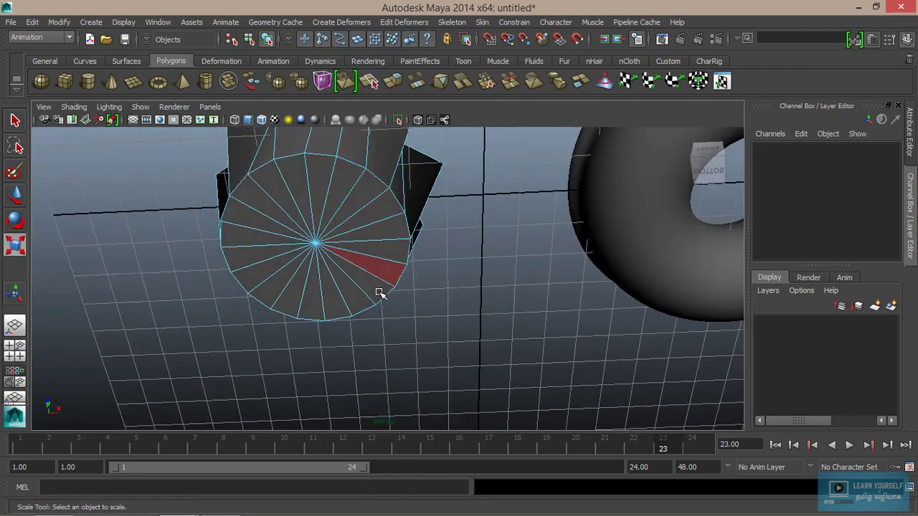
Step: Select several bottom-cap wedges, test-move them downward with W, then undo
left_click(308, 311)
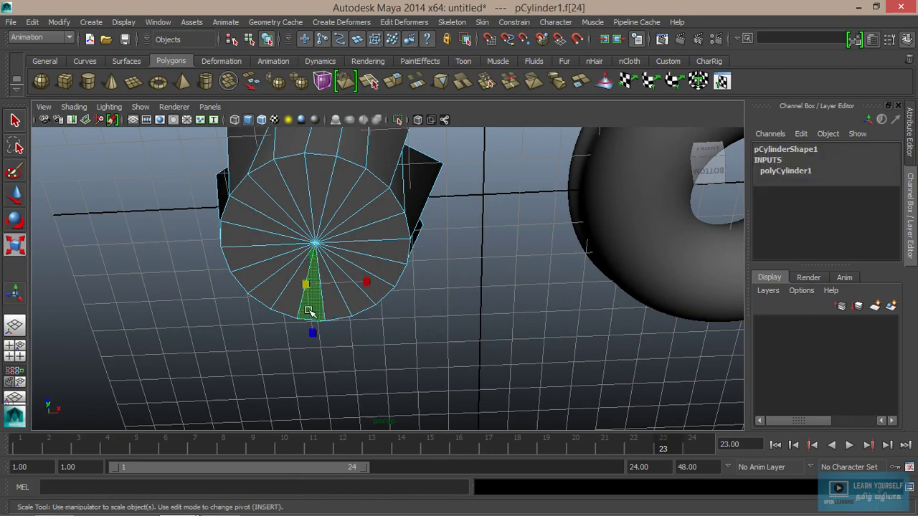
left_click(338, 310, "shift")
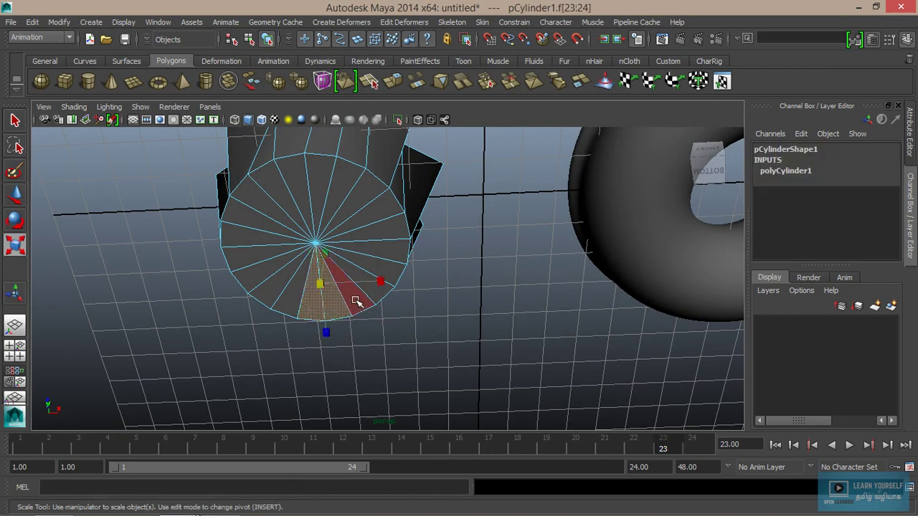
left_click(358, 293, "shift")
left_click(361, 275, "shift")
left_click(364, 264, "shift")
left_click(364, 264, "shift")
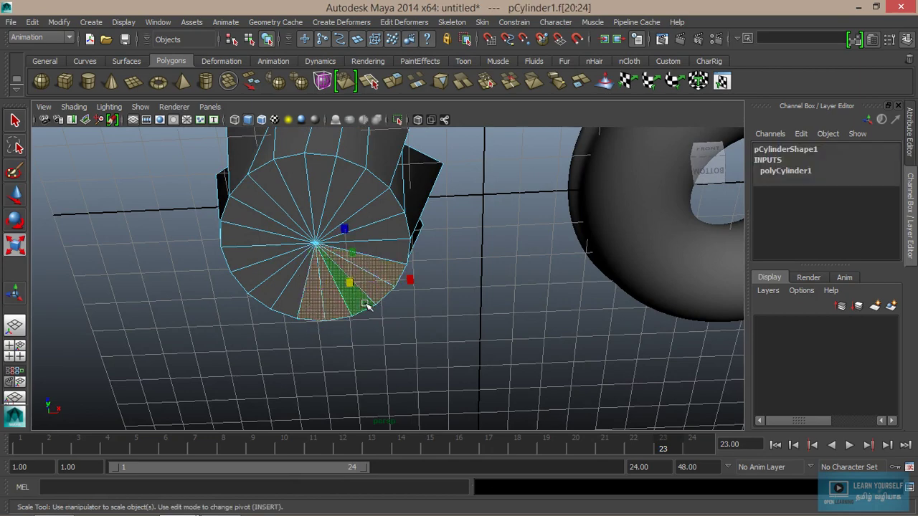
key("w")
left_click_drag(367, 275, 341, 279, "alt")
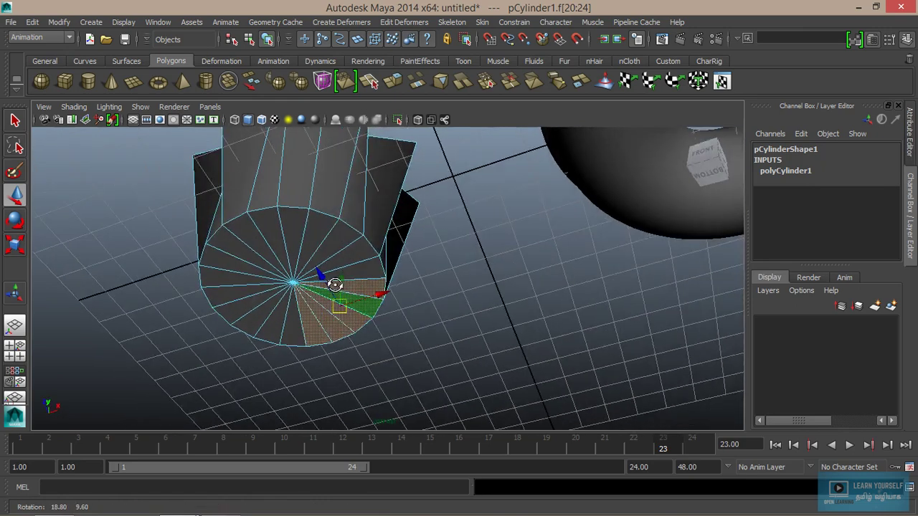
middle_click_drag(342, 280, 351, 308)
left_click_drag(349, 296, 352, 303)
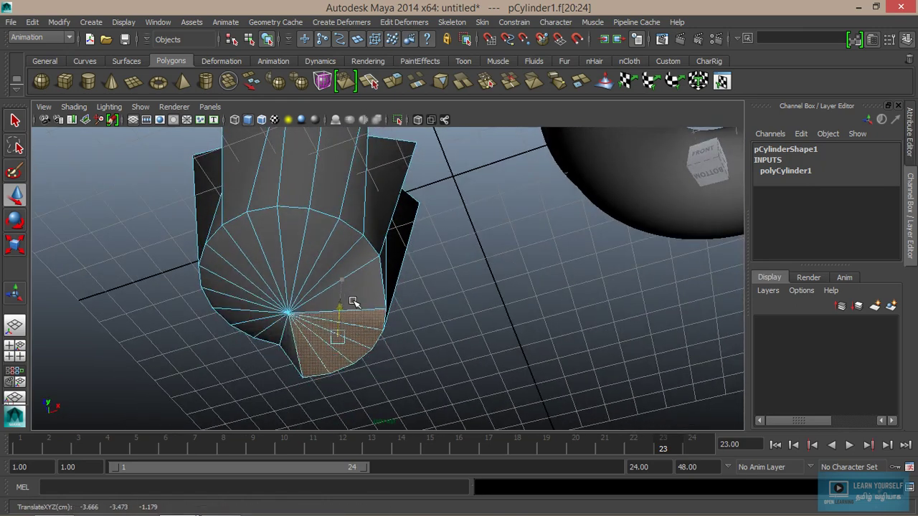
key("ctrl+z")
Step: Shift-select the remaining cap wedges so all twenty faces pCylinder1.f[20:39] are picked
left_click(362, 271, "shift")
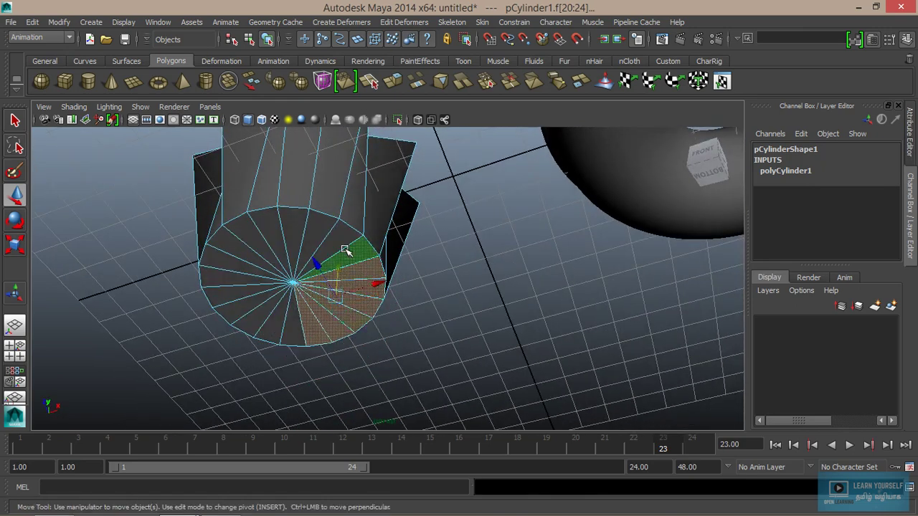
left_click(352, 242, "shift")
left_click(323, 228, "shift")
left_click(297, 223, "shift")
left_click(275, 234, "shift")
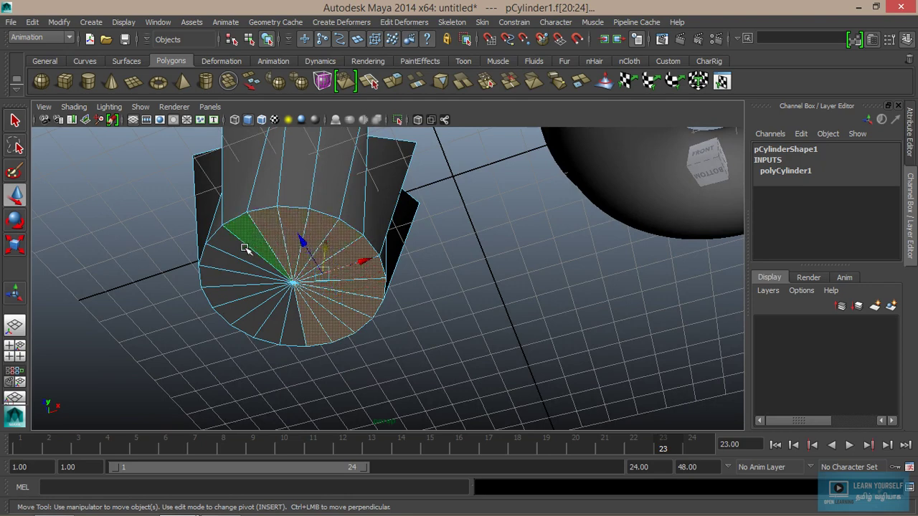
left_click(244, 242, "shift")
left_click(225, 257, "shift")
left_click(219, 273, "shift")
left_click(231, 295, "shift")
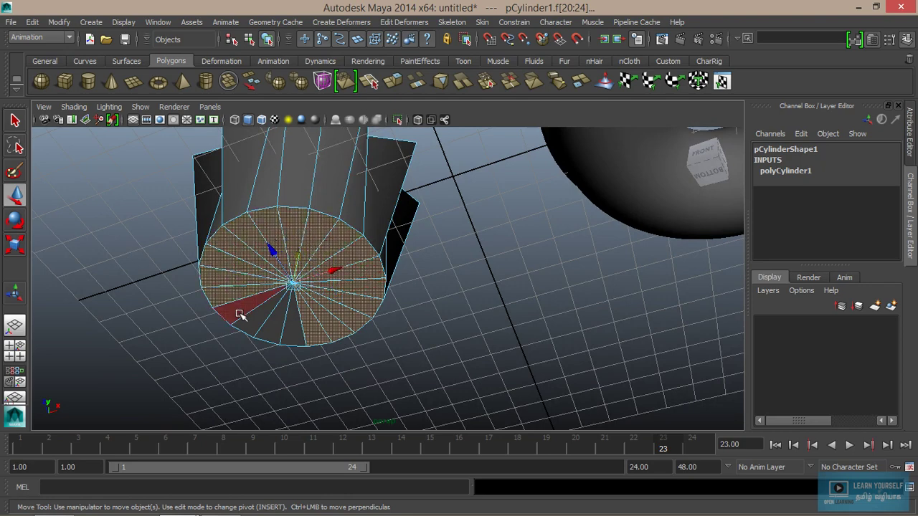
left_click(242, 310, "shift")
left_click(256, 322, "shift")
left_click(271, 329, "shift")
left_click(293, 336, "shift")
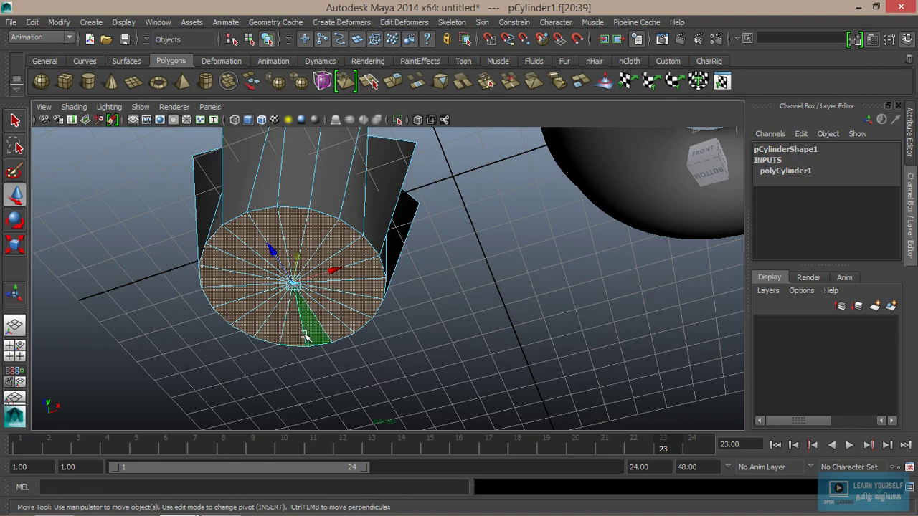
left_click_drag(294, 336, 338, 348, "alt")
Step: Scale the bottom-cap faces inward with R to taper the base, then orbit over the star top
key("r")
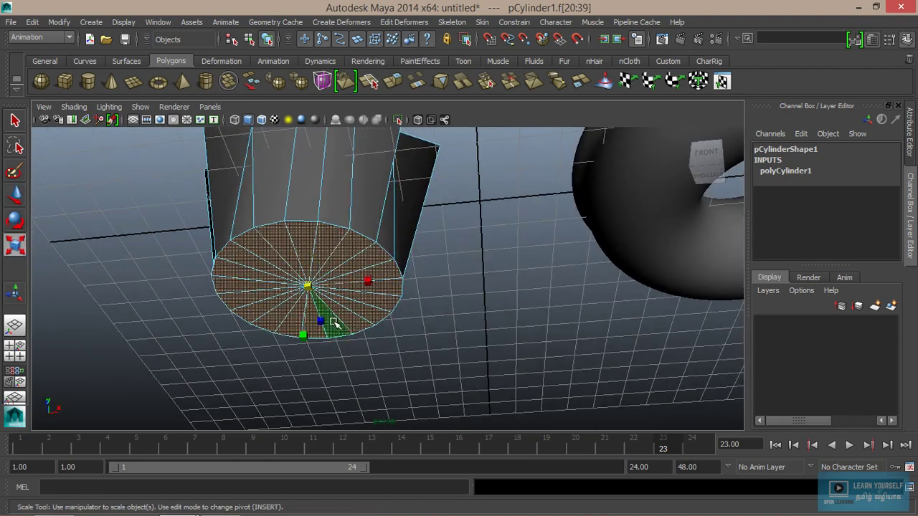
mouse_move(308, 287)
left_mouse_down()
mouse_move(236, 282)
mouse_move(373, 321)
mouse_move(402, 317)
mouse_move(361, 306)
mouse_move(369, 250)
left_mouse_up()
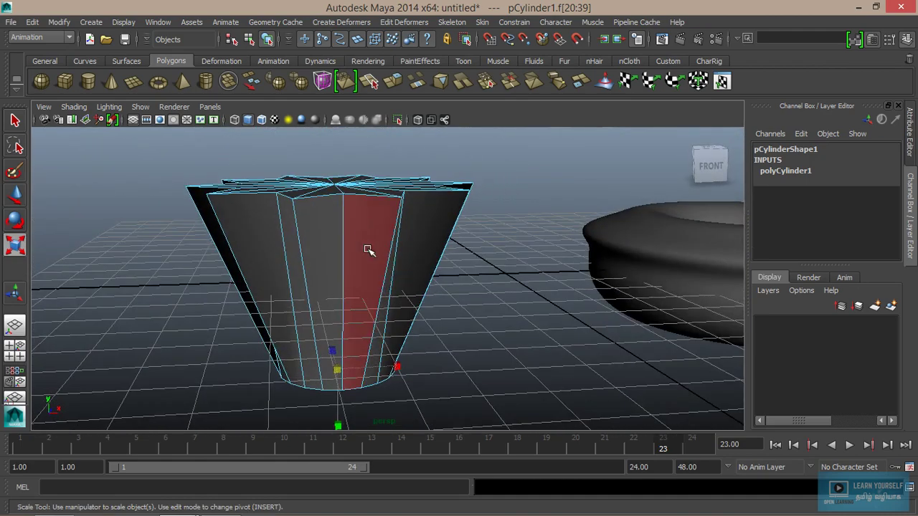
mouse_move(364, 195)
right_mouse_down()
mouse_move(371, 177)
mouse_move(337, 195)
mouse_move(362, 229)
right_mouse_up()
mouse_move(322, 268)
left_mouse_down("alt")
mouse_move(311, 304)
mouse_move(301, 299)
mouse_move(348, 322)
mouse_move(380, 279)
mouse_move(371, 304)
mouse_move(376, 293)
left_mouse_up("alt")
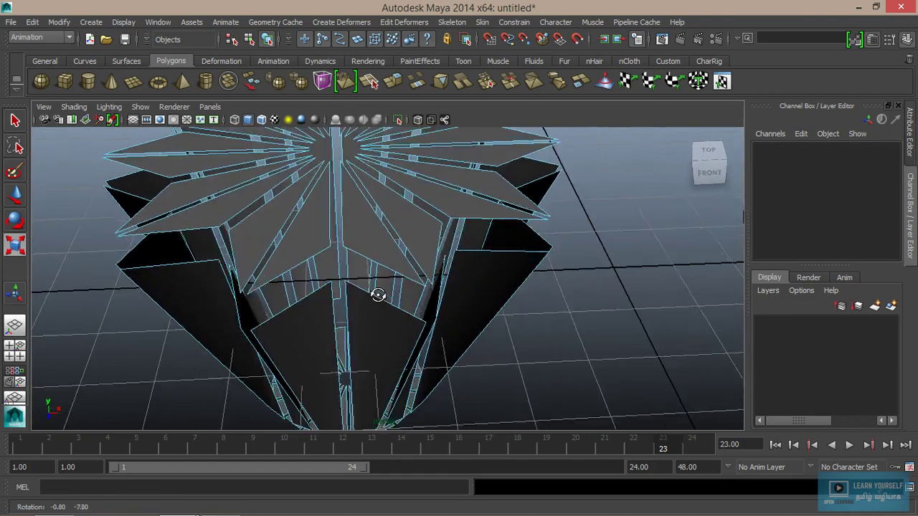
key("r")
scroll(322, 311, "down", 5)
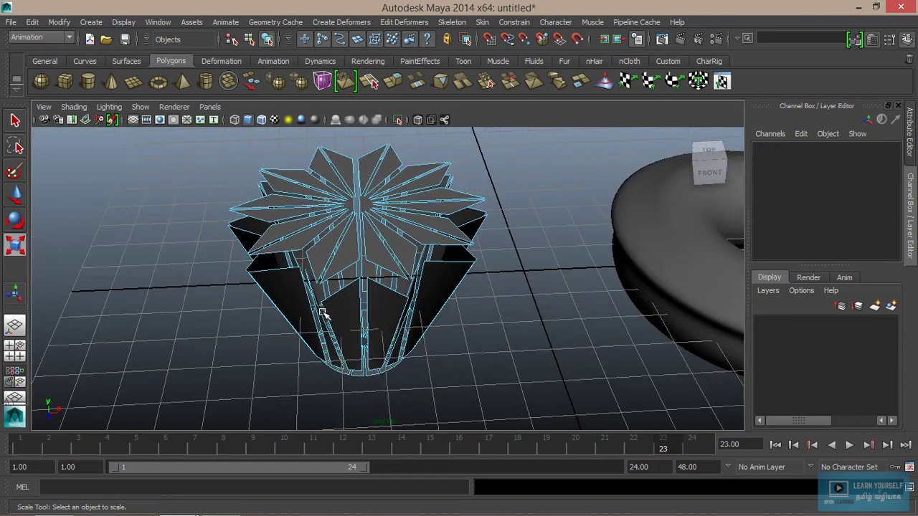
scroll(359, 272, "up", 5)
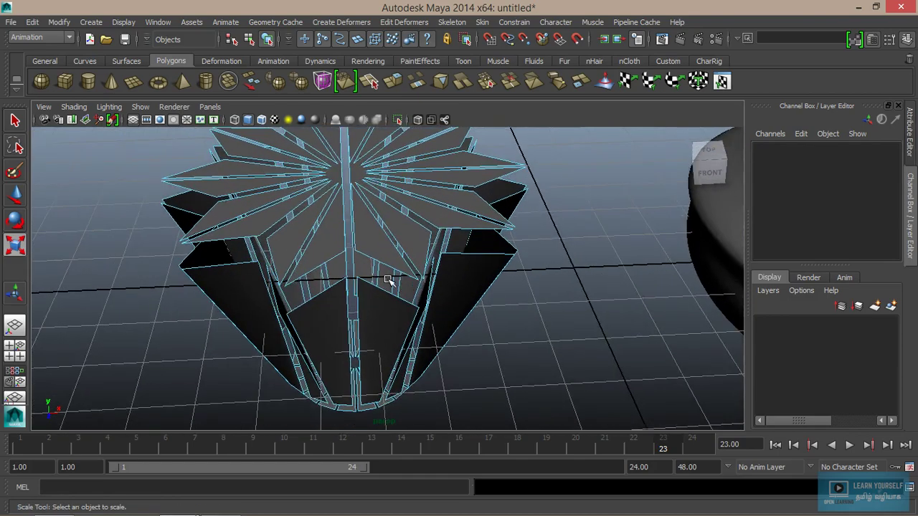
mouse_move(387, 279)
left_mouse_down("alt")
mouse_move(455, 289)
mouse_move(373, 294)
left_mouse_up("alt")
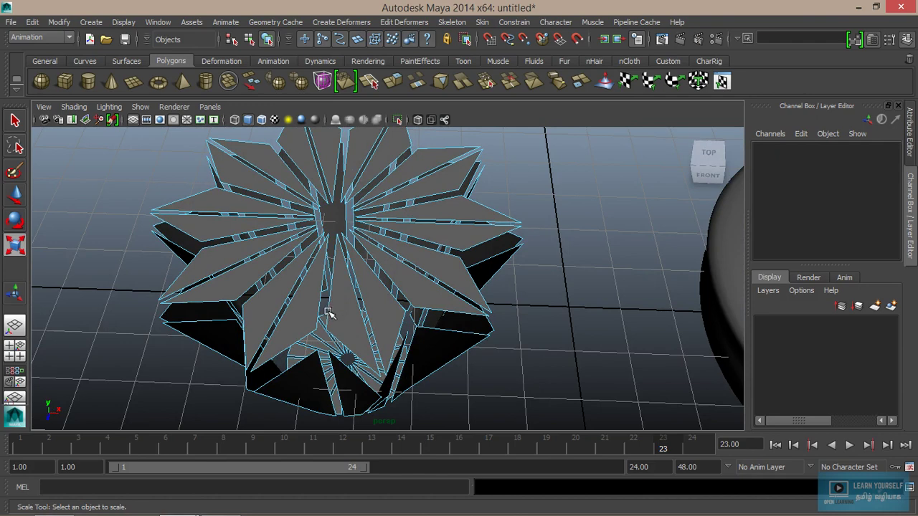
left_click_drag(312, 289, 337, 297, "alt")
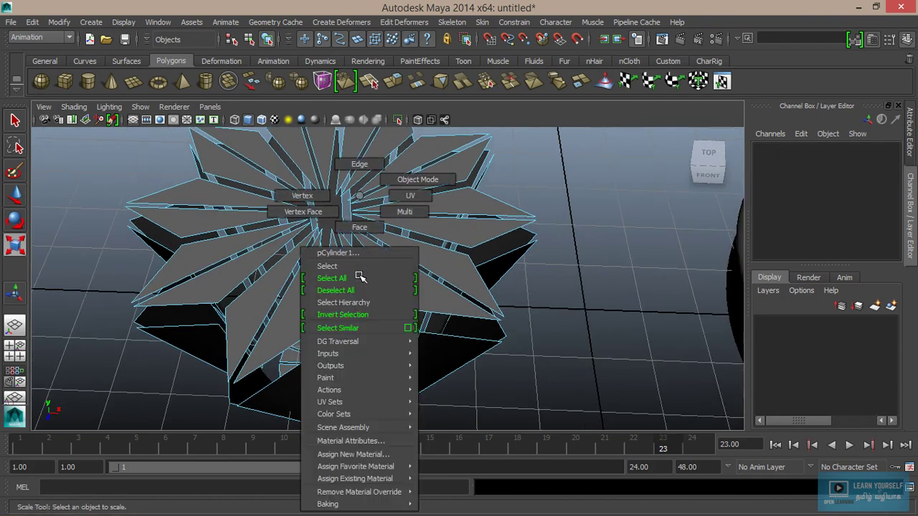
Step: Switch the mesh to Multi component selection and frame the star top from above
right_click(359, 195)
left_click(404, 213)
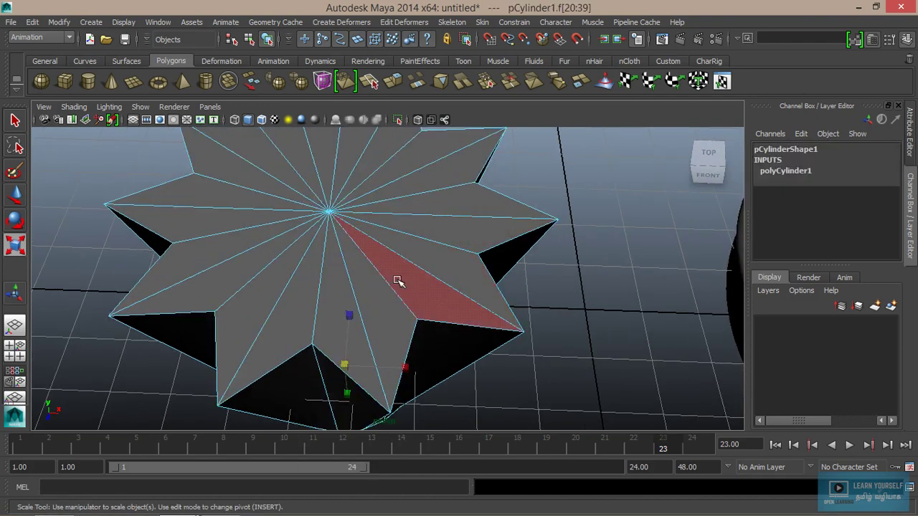
mouse_move(402, 219)
middle_mouse_down("alt")
mouse_move(377, 297)
mouse_move(264, 303)
mouse_move(409, 295)
middle_mouse_up("alt")
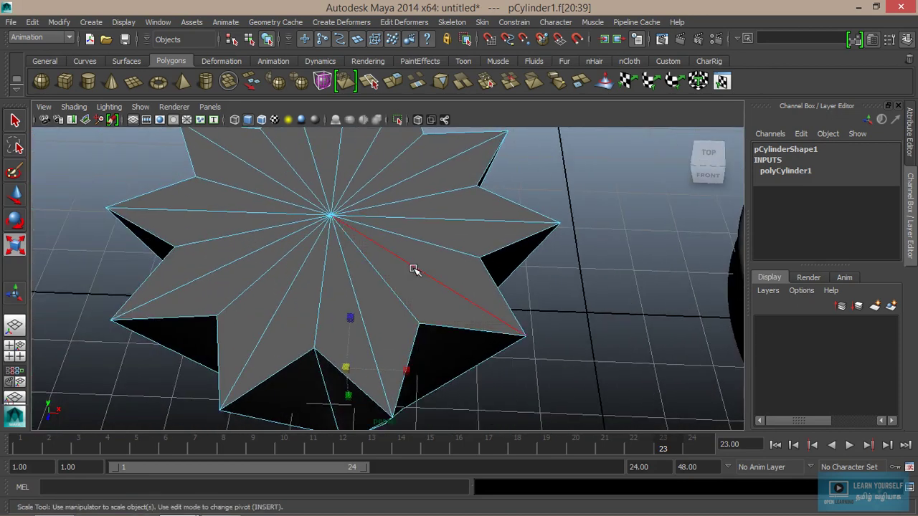
Step: Pick a mix of top-cap faces, edges and an inner notch vertex on the star
left_click(414, 270)
left_click(410, 297, "shift")
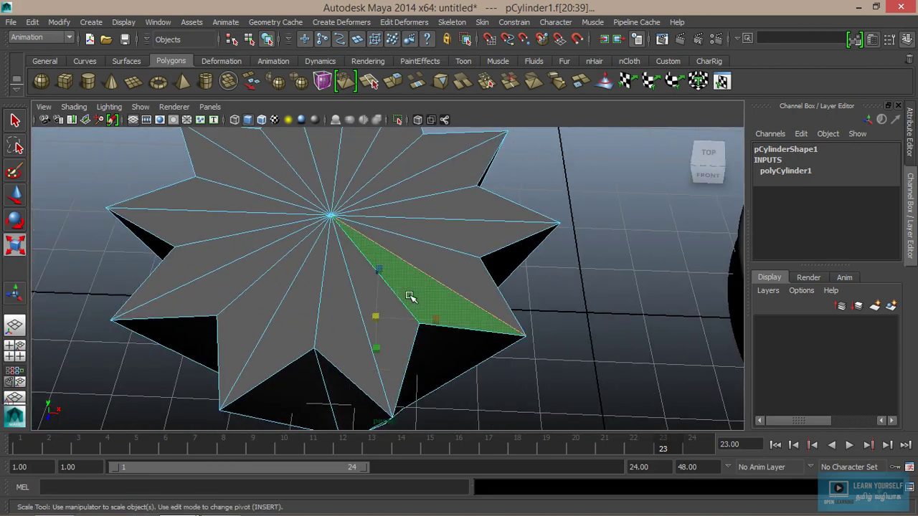
left_click(559, 223, "shift")
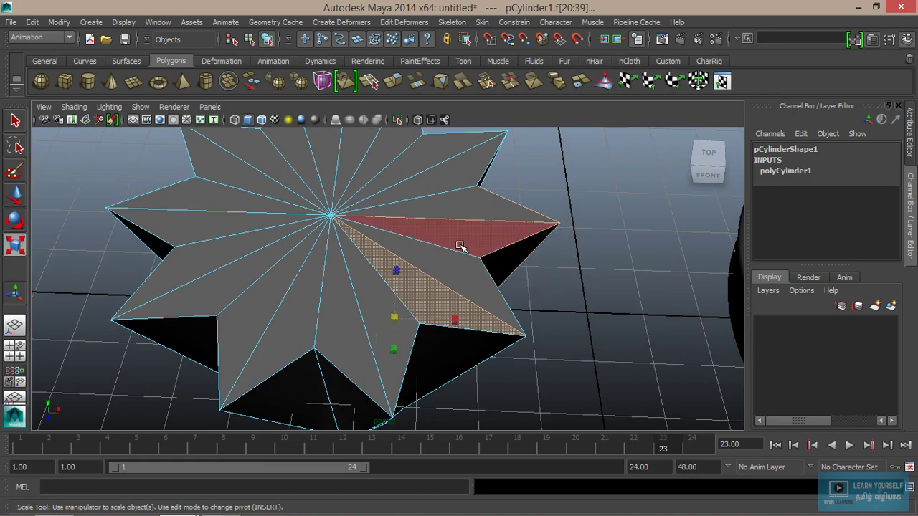
left_click(308, 301)
left_click(320, 301, "shift")
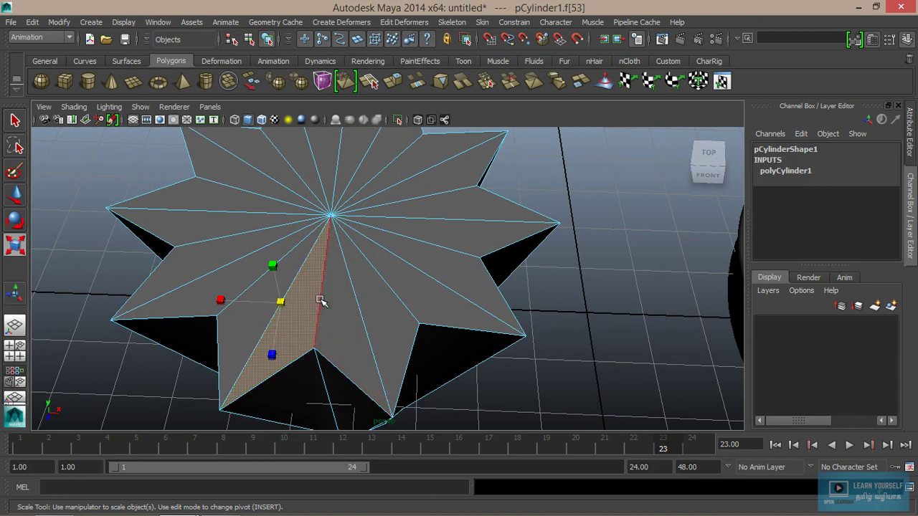
left_click(301, 318)
left_click(311, 357, "shift")
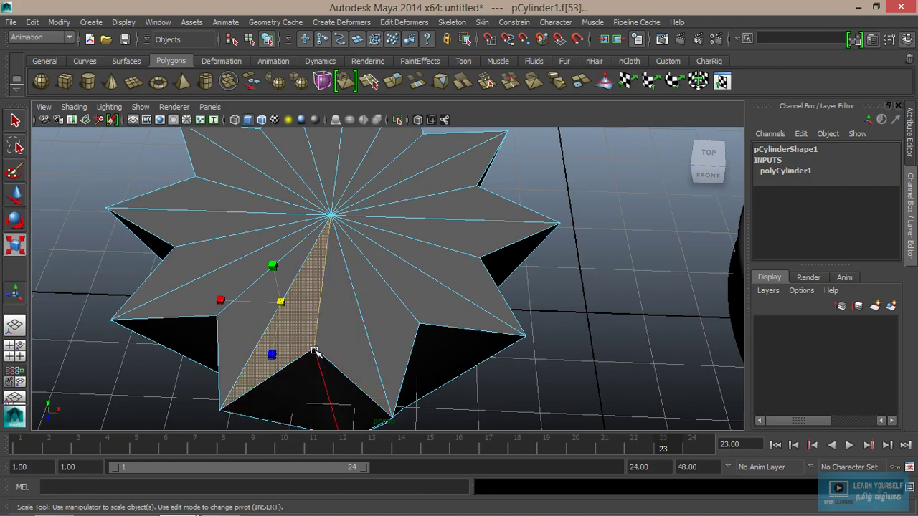
left_click(314, 349, "shift")
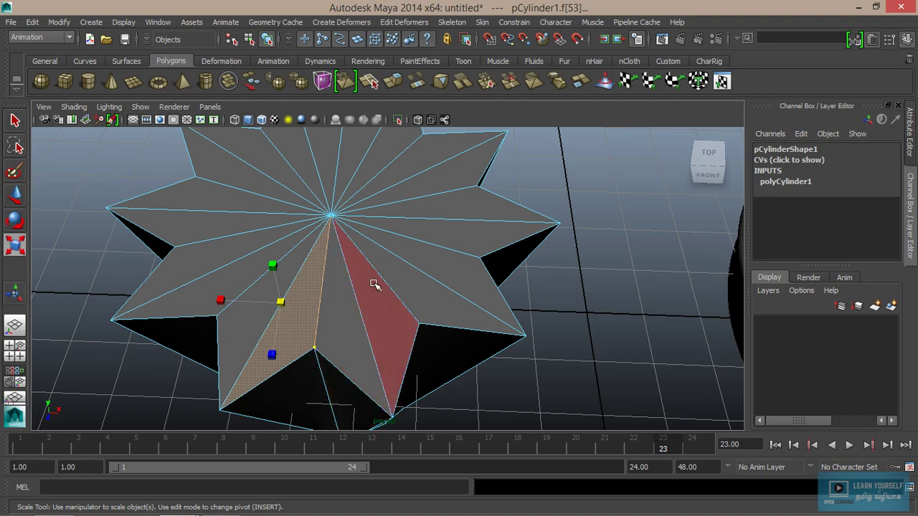
right_click_drag(395, 222, 453, 182)
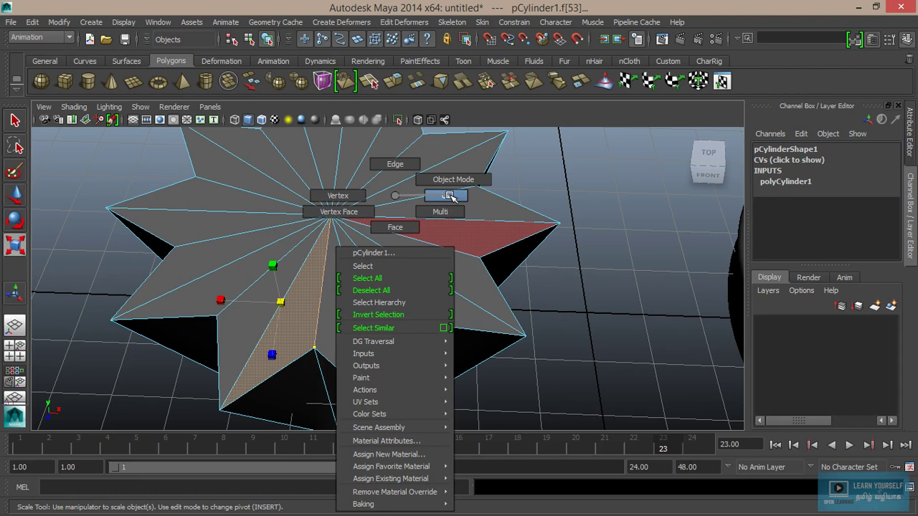
Step: Switch the star-topped cylinder back to Object Mode from the right-click marking menu
right_click(455, 182)
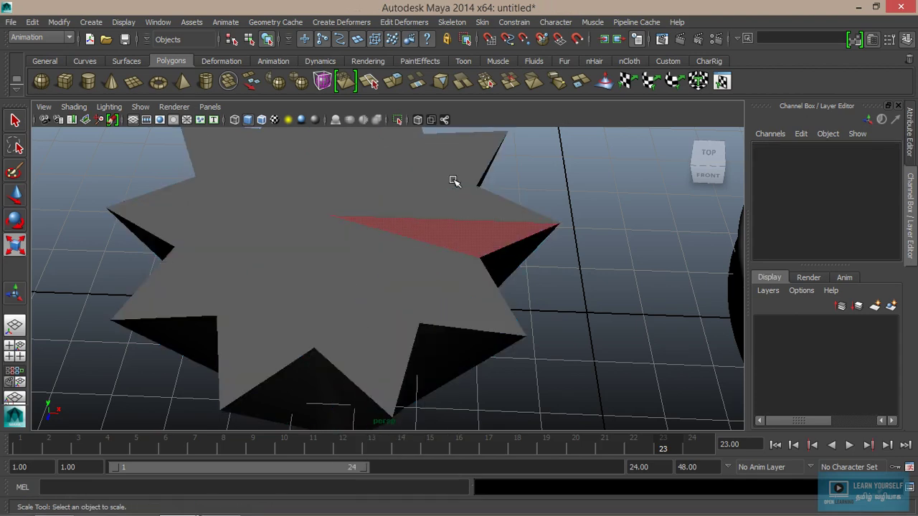